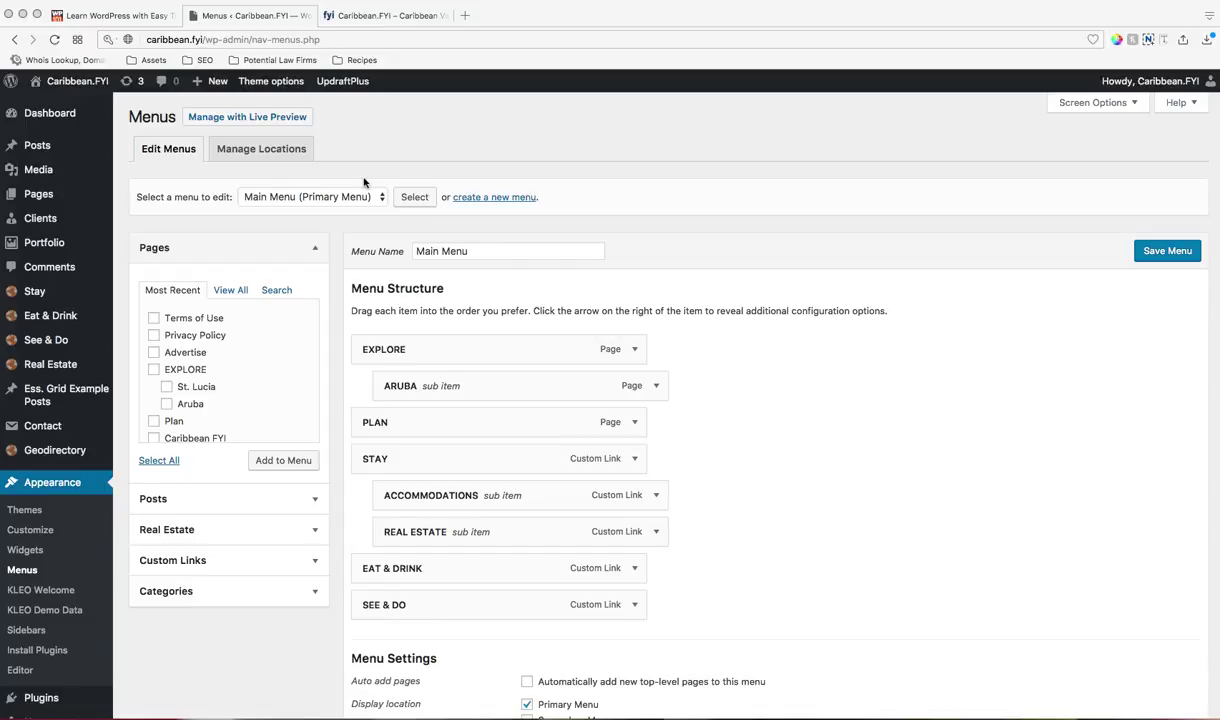
- Look through the live Caribbean.FYI homepage and the submenu under EXPLORE in its navigation
click(389, 16)
scroll(664, 417, down, 10)
scroll(660, 420, down, 5)
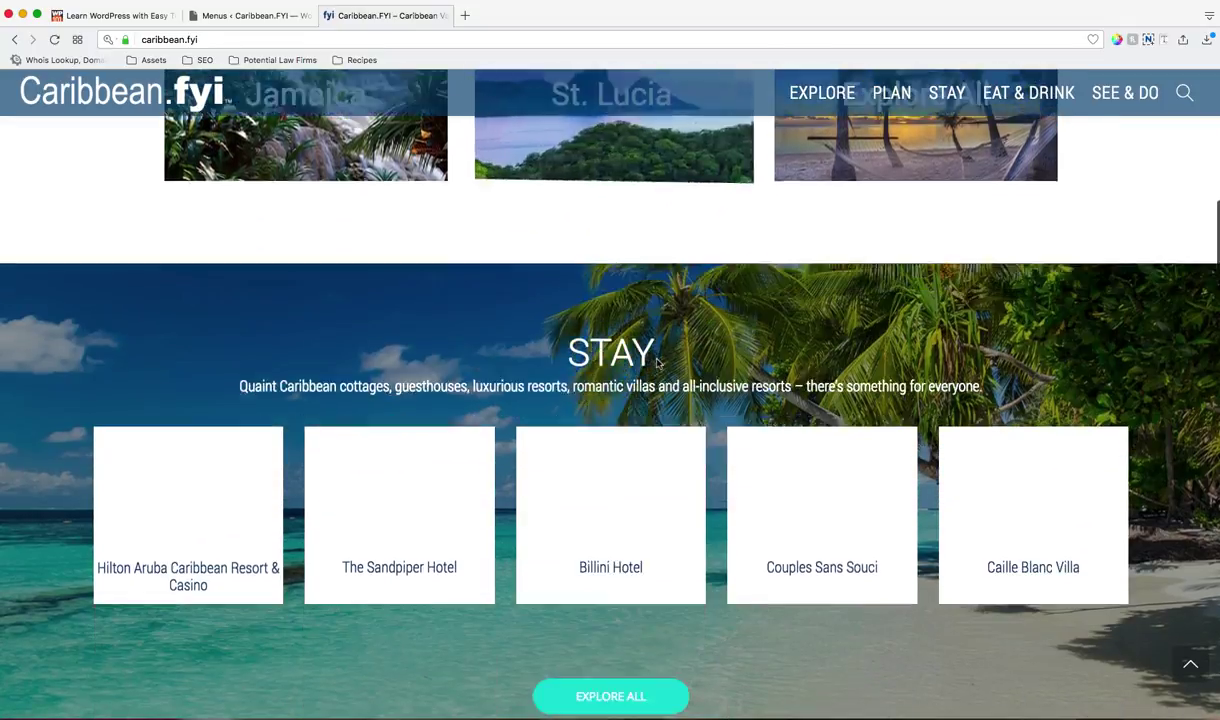
scroll(656, 358, down, 3)
scroll(656, 358, up, 10)
click(247, 16)
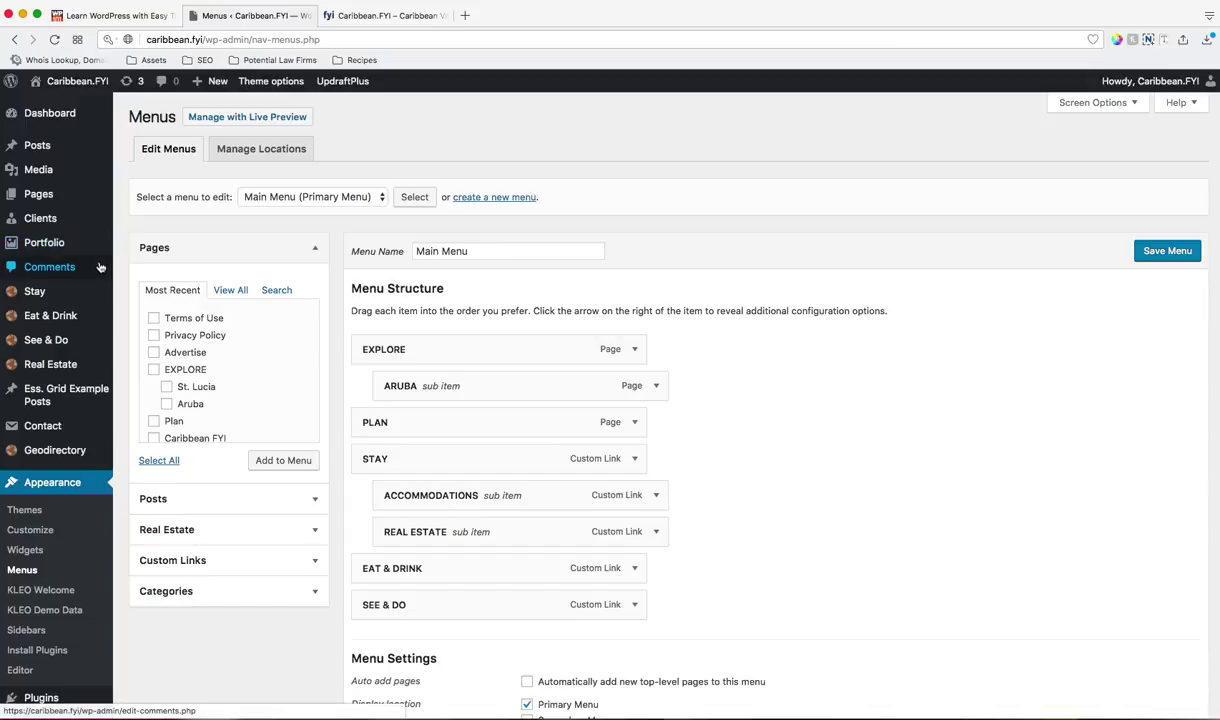
click(376, 16)
scroll(626, 273, up, 5)
mouse_move(808, 98)
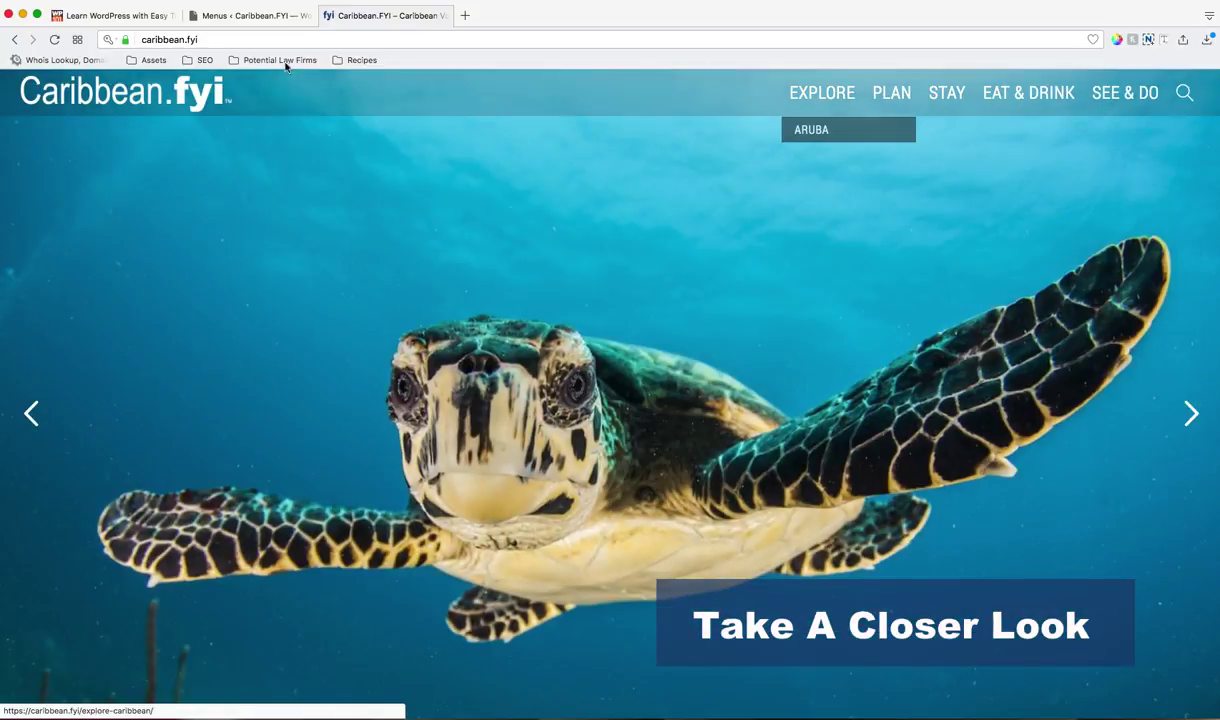
- Open the site's list of all pages in the WordPress admin and review the published and draft entries
click(262, 15)
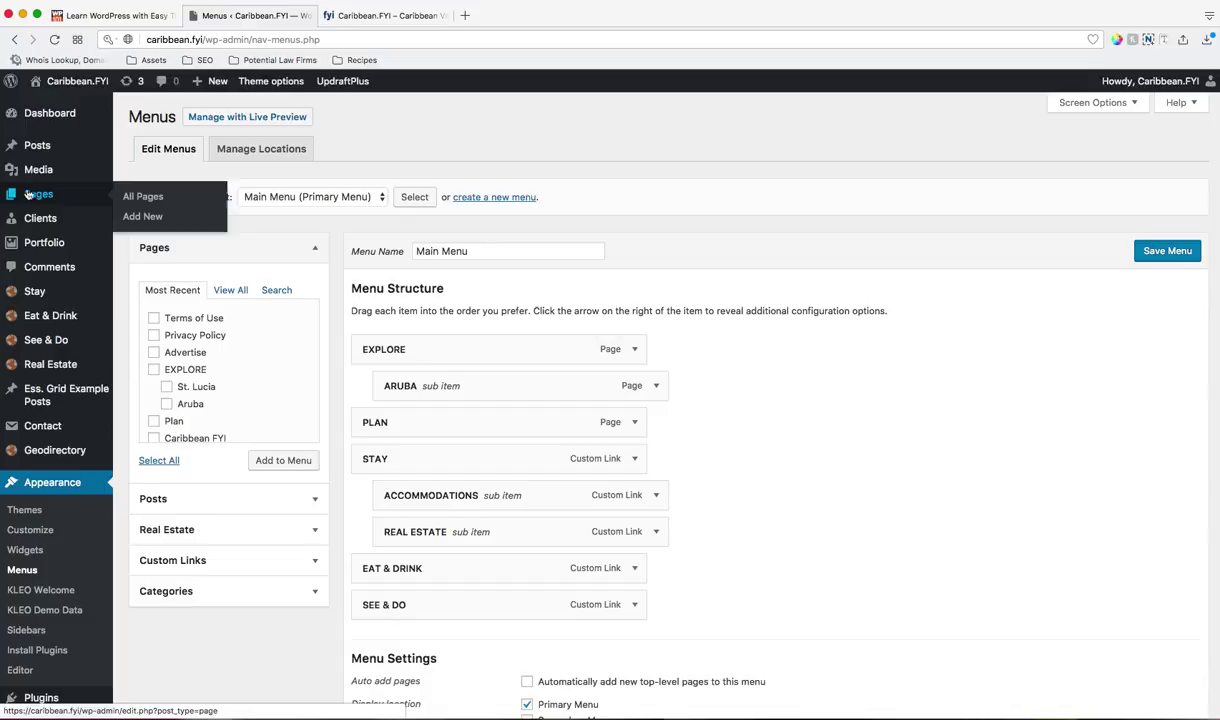
click(38, 195)
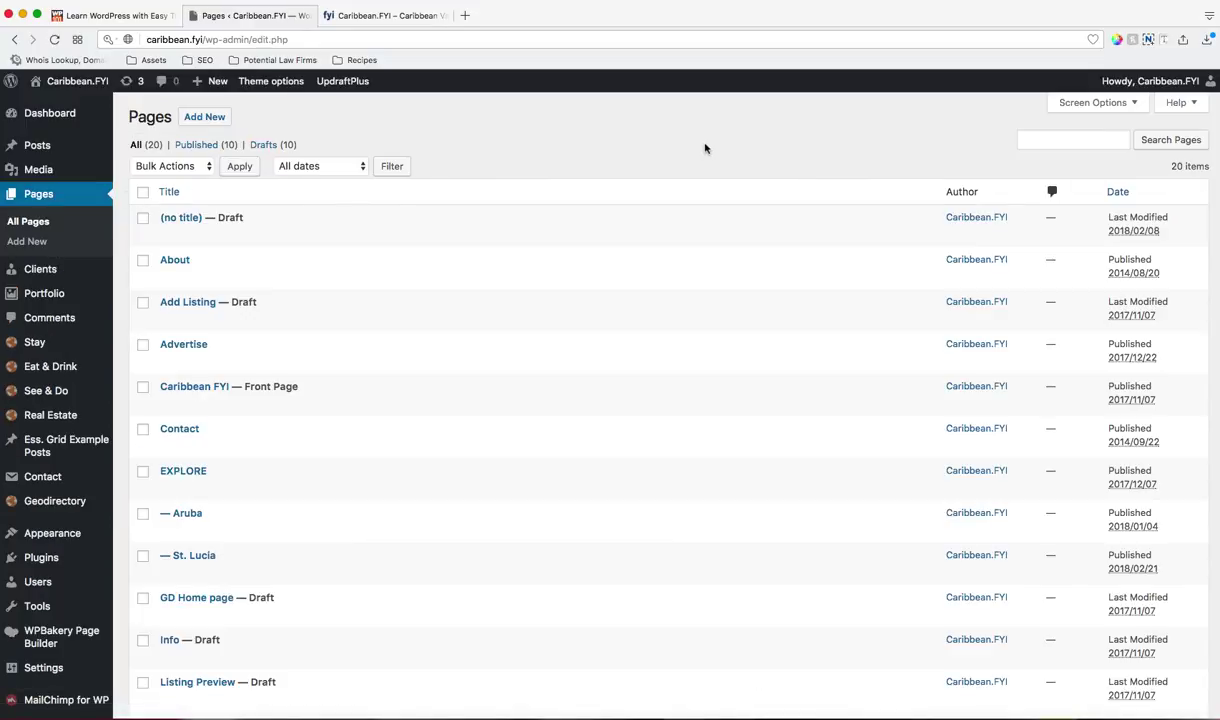
scroll(395, 250, down, 10)
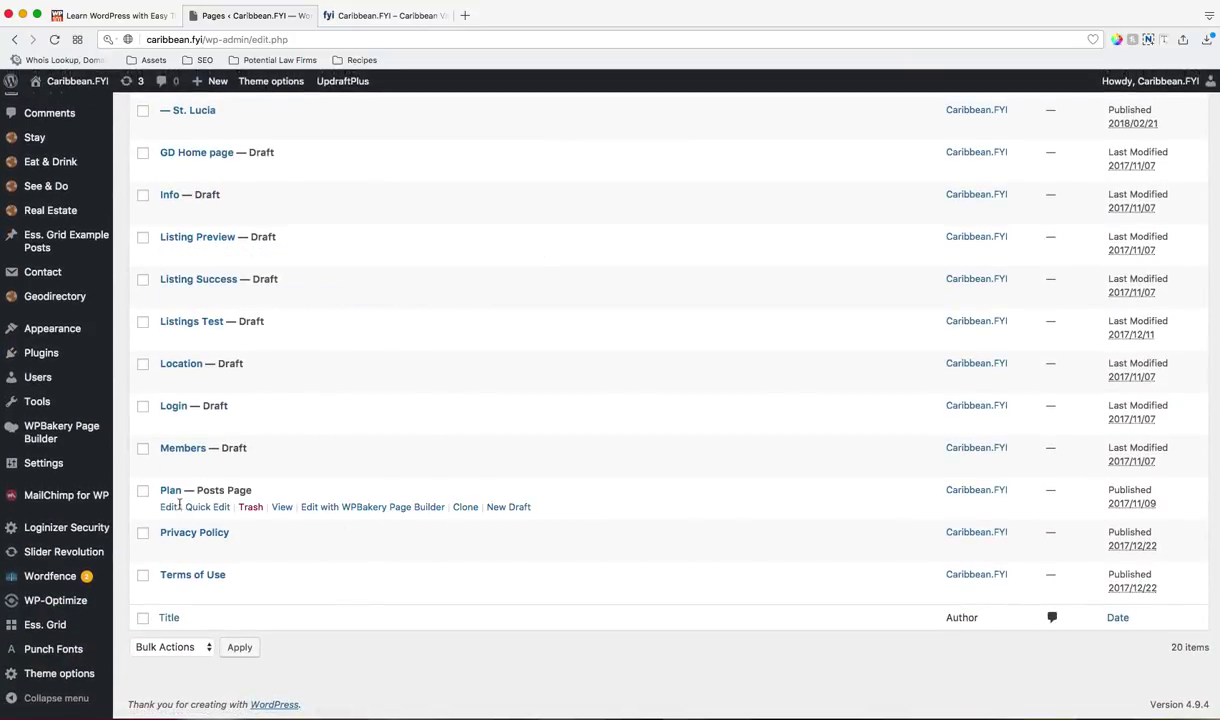
scroll(230, 480, up, 2)
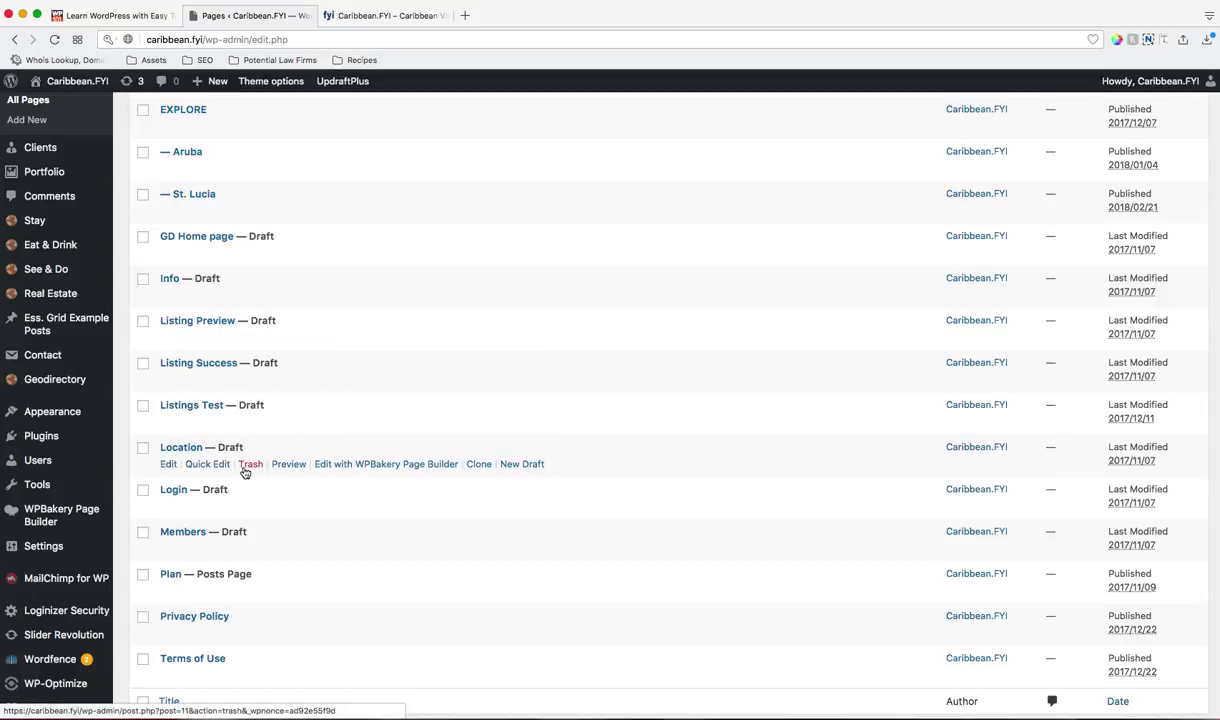
scroll(422, 388, up, 8)
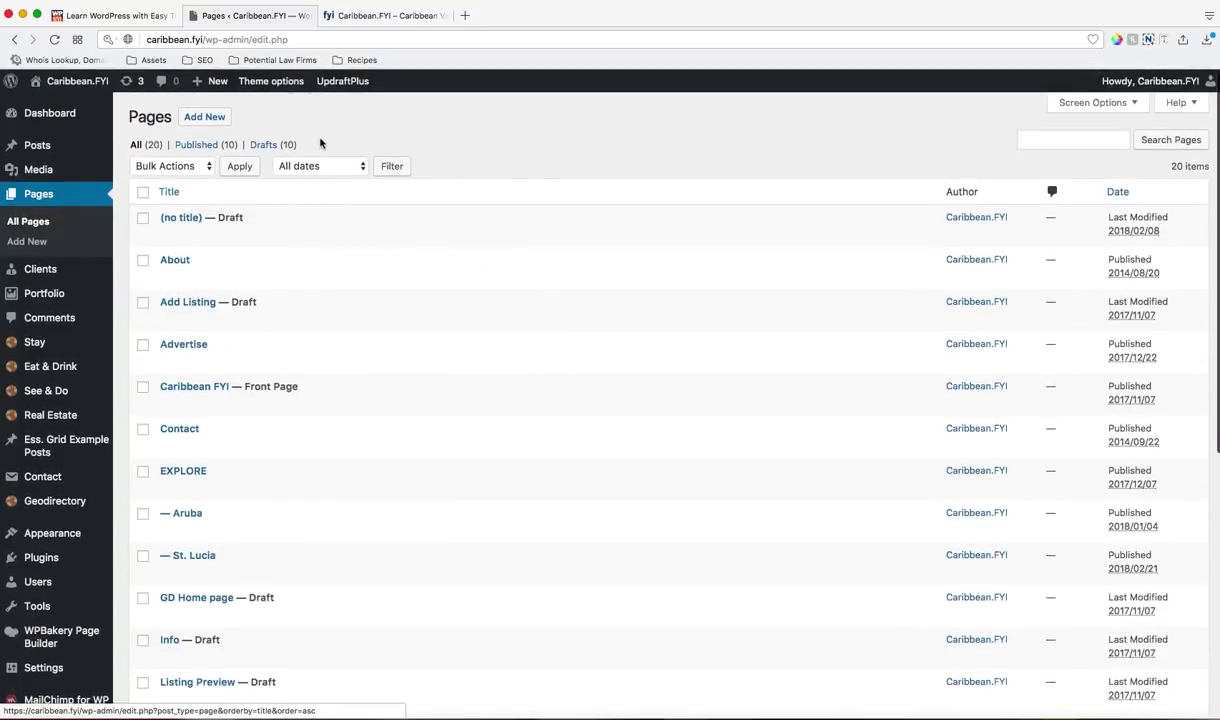
mouse_move(337, 95)
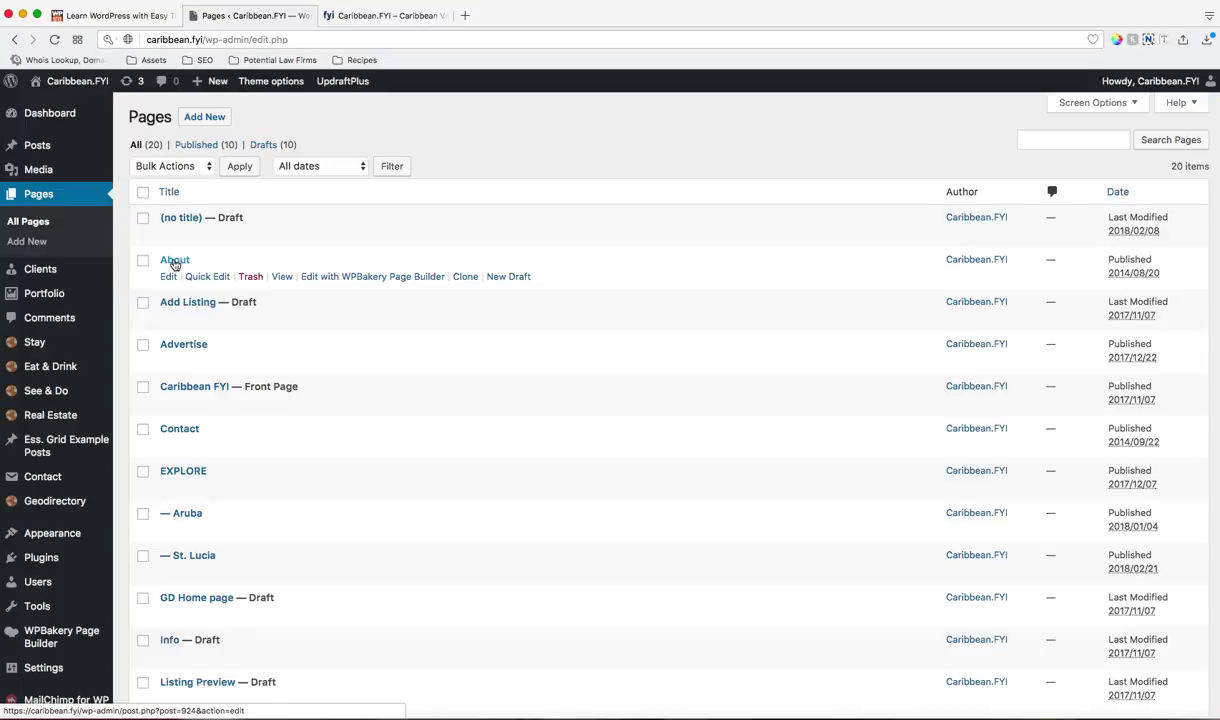
- Open the Menus editor under Appearance and compare the Main Menu with the live homepage's navigation
click(368, 17)
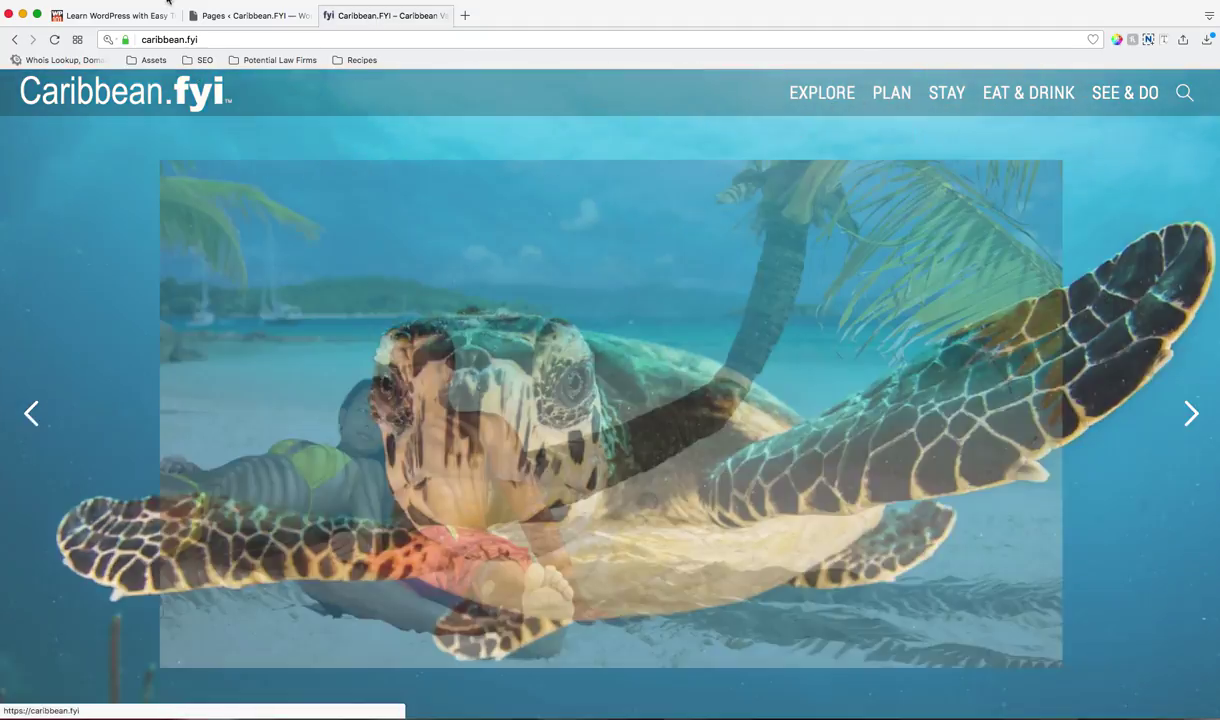
click(232, 16)
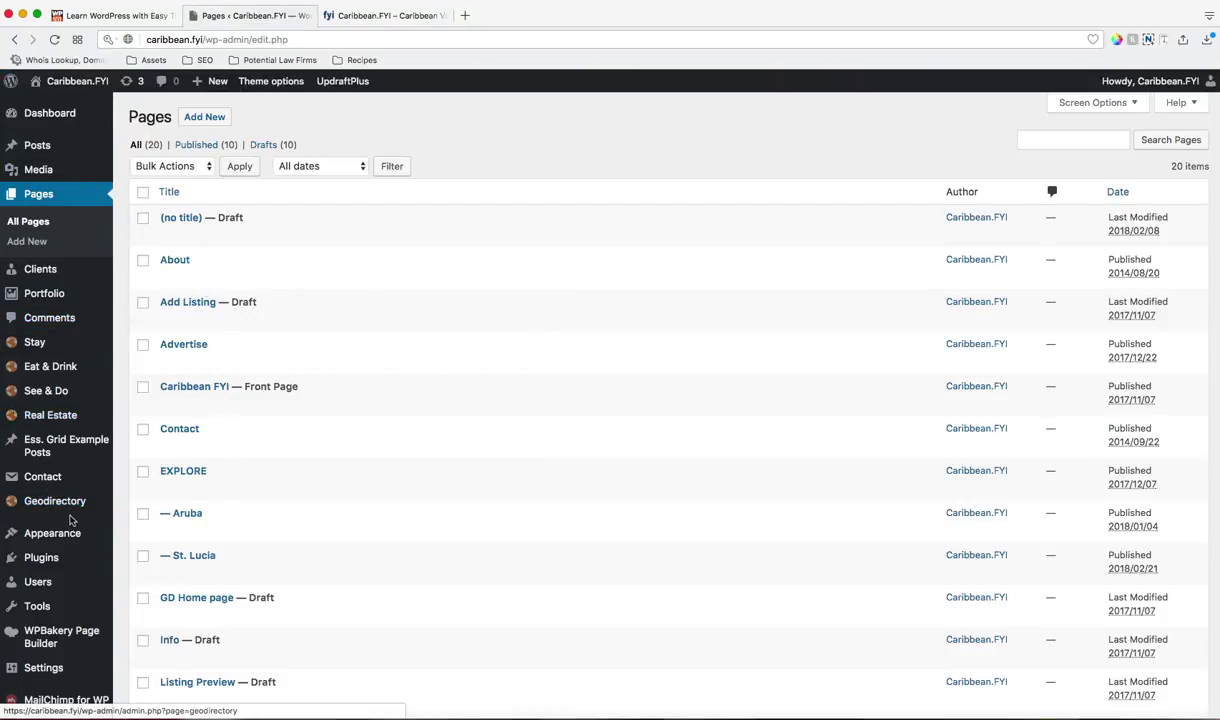
mouse_move(64, 538)
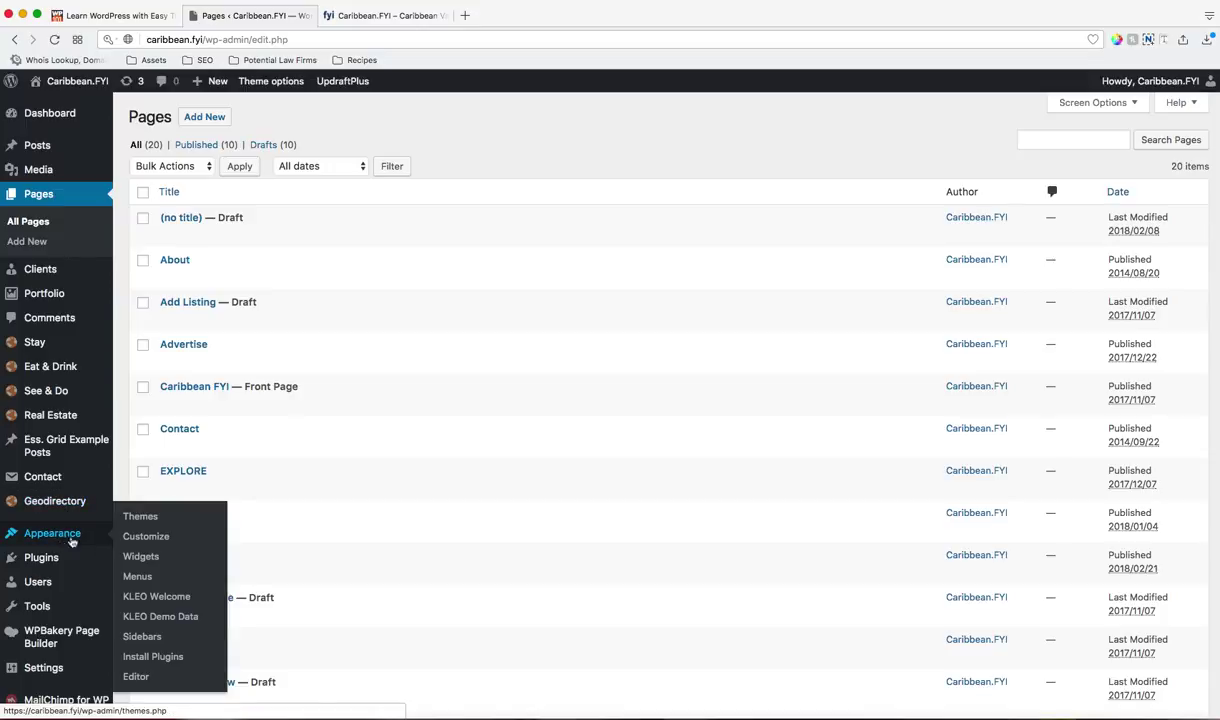
click(137, 578)
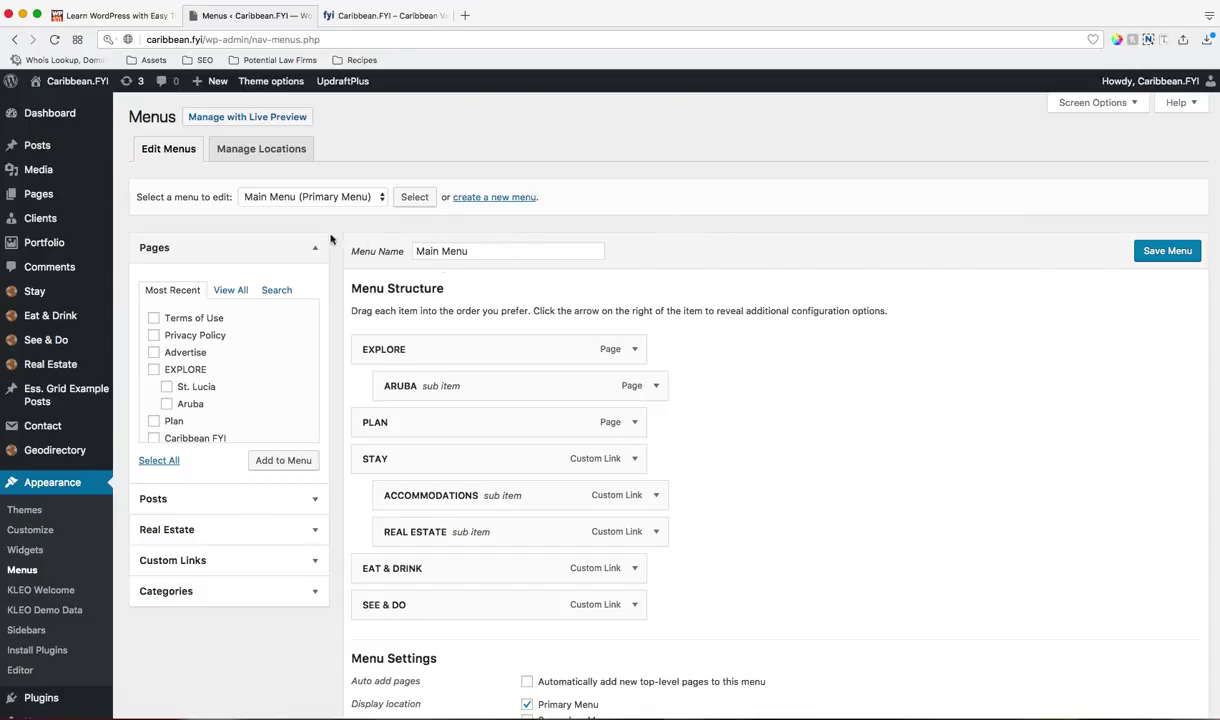
click(390, 18)
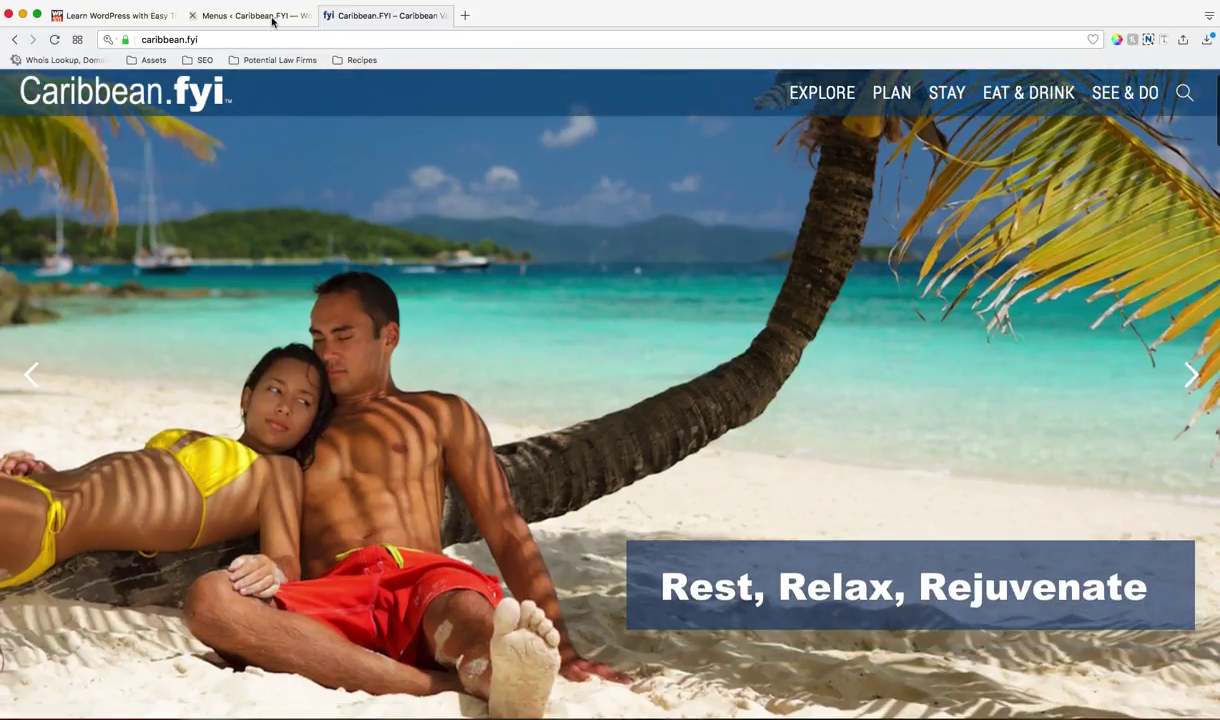
click(270, 17)
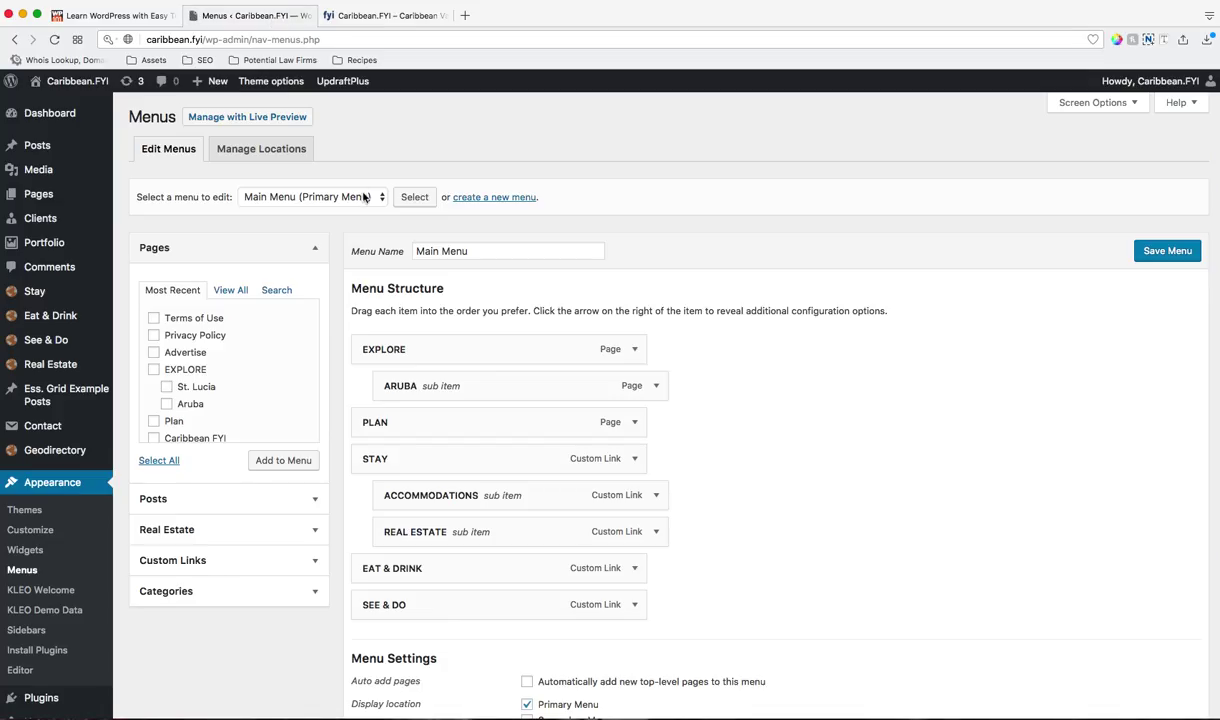
- Check which menus are available for editing and view the Quick Links in the live homepage's footer
click(327, 196)
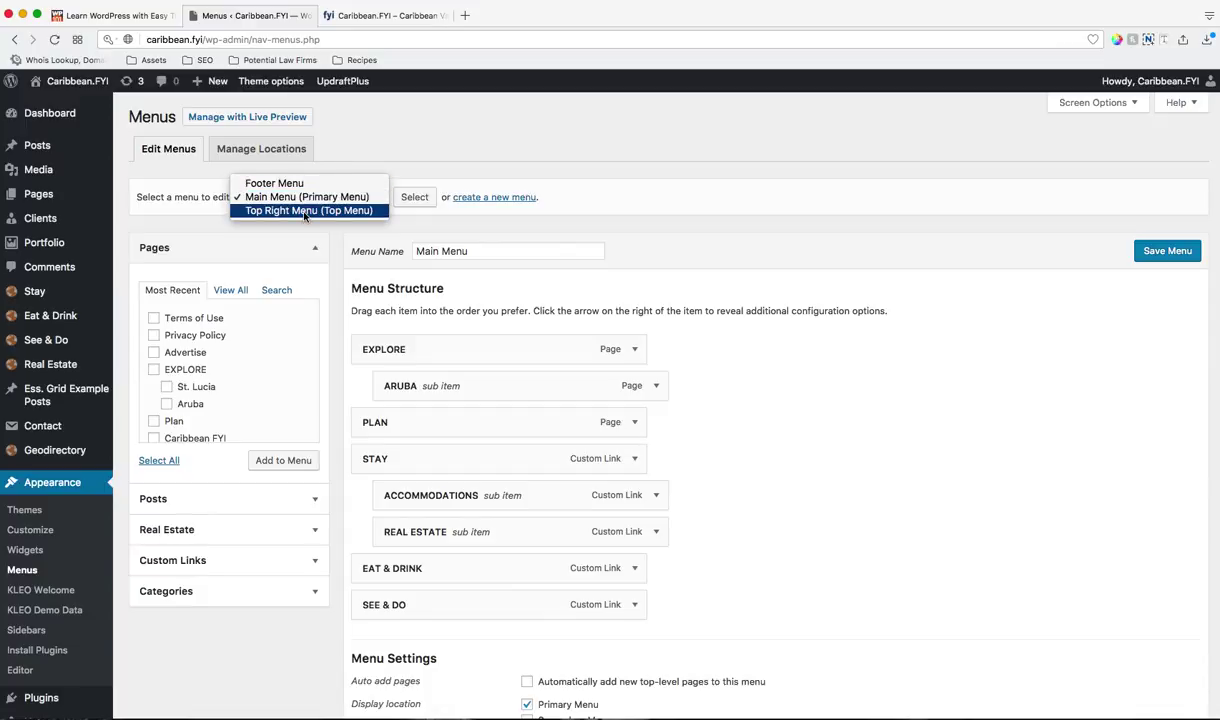
click(239, 237)
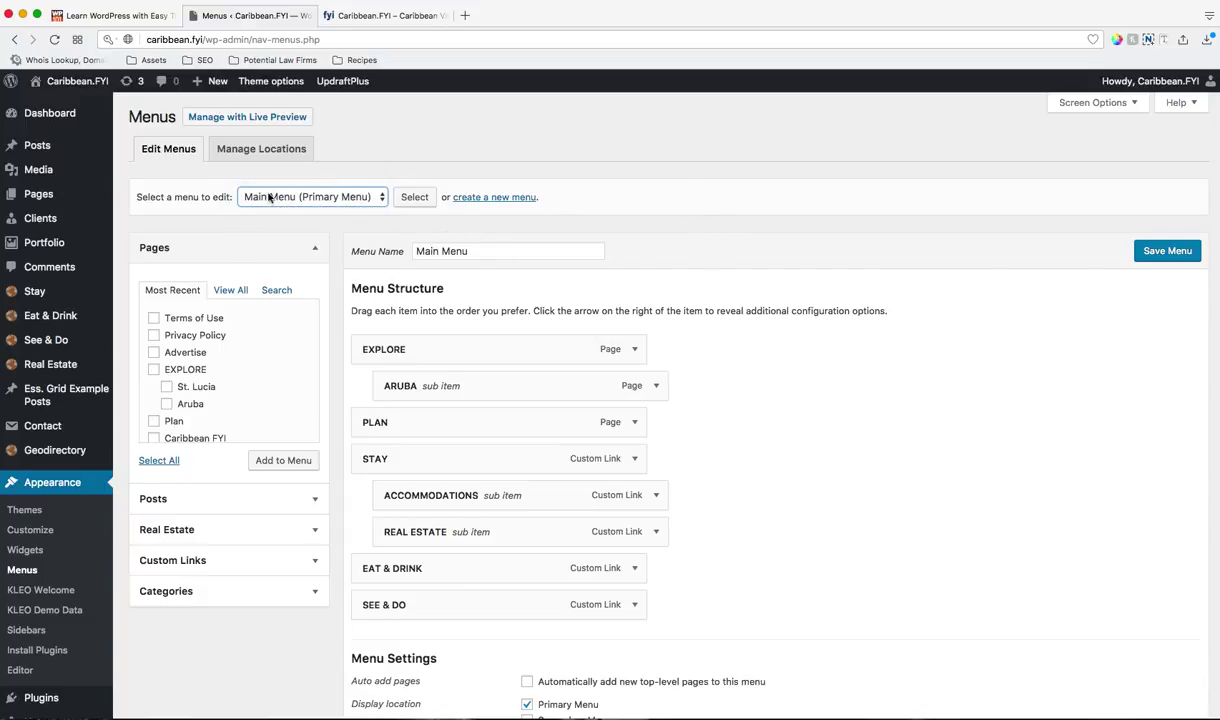
click(415, 16)
scroll(599, 513, down, 20)
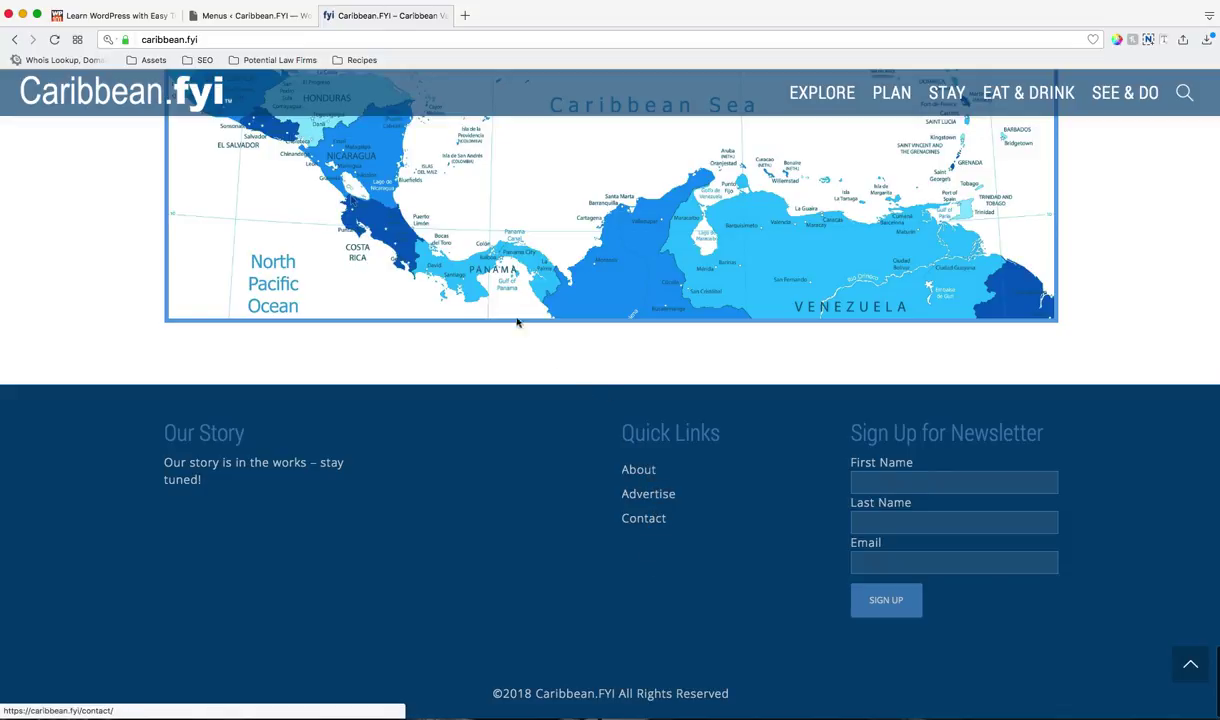
click(267, 20)
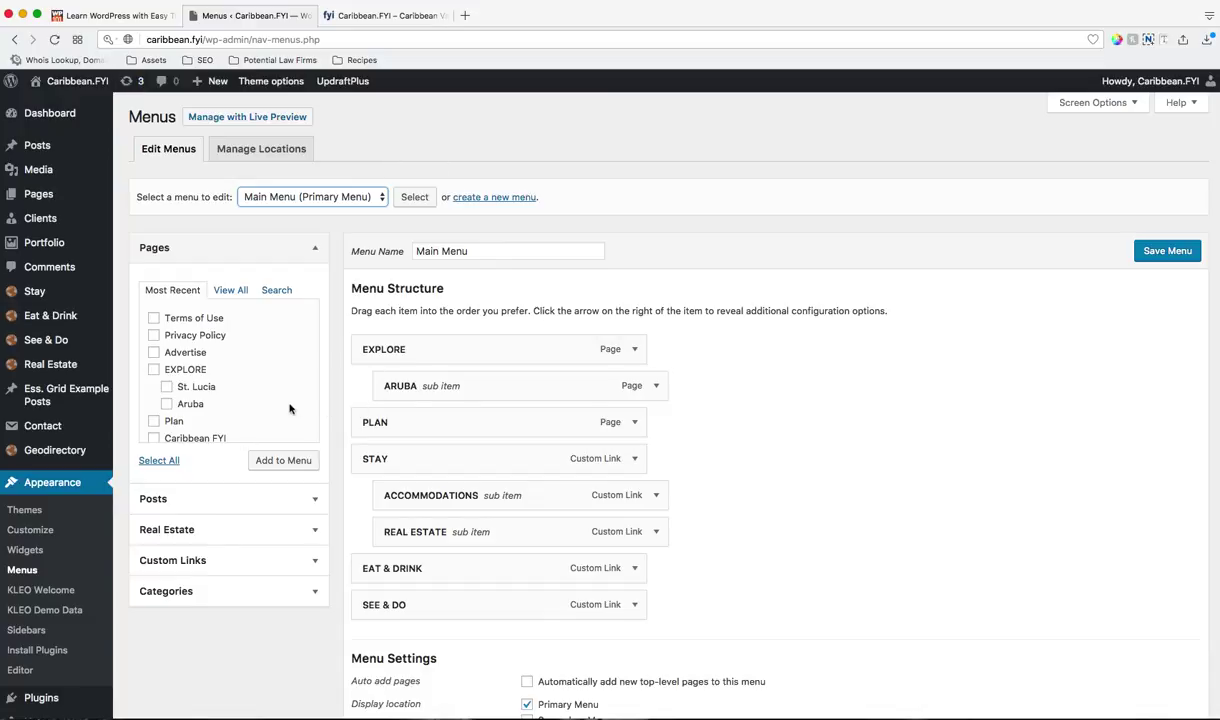
- Add the About page from the full page list to the Main Menu and place it between PLAN and STAY
click(230, 290)
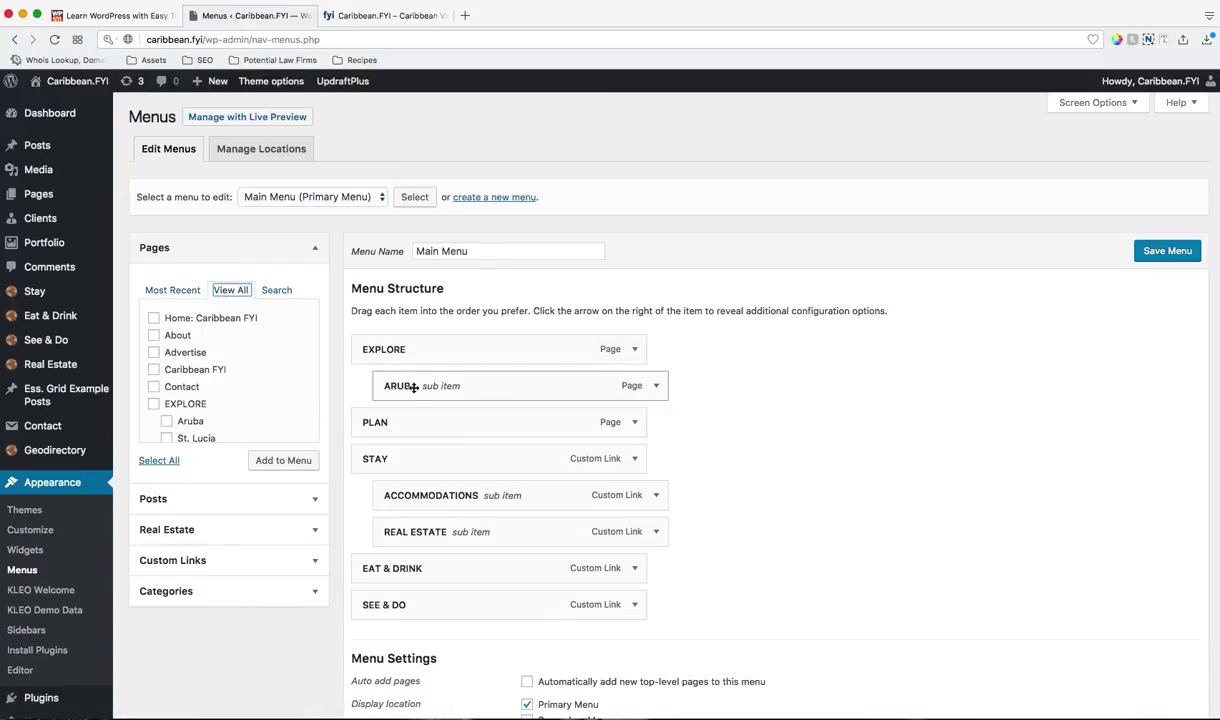
click(180, 290)
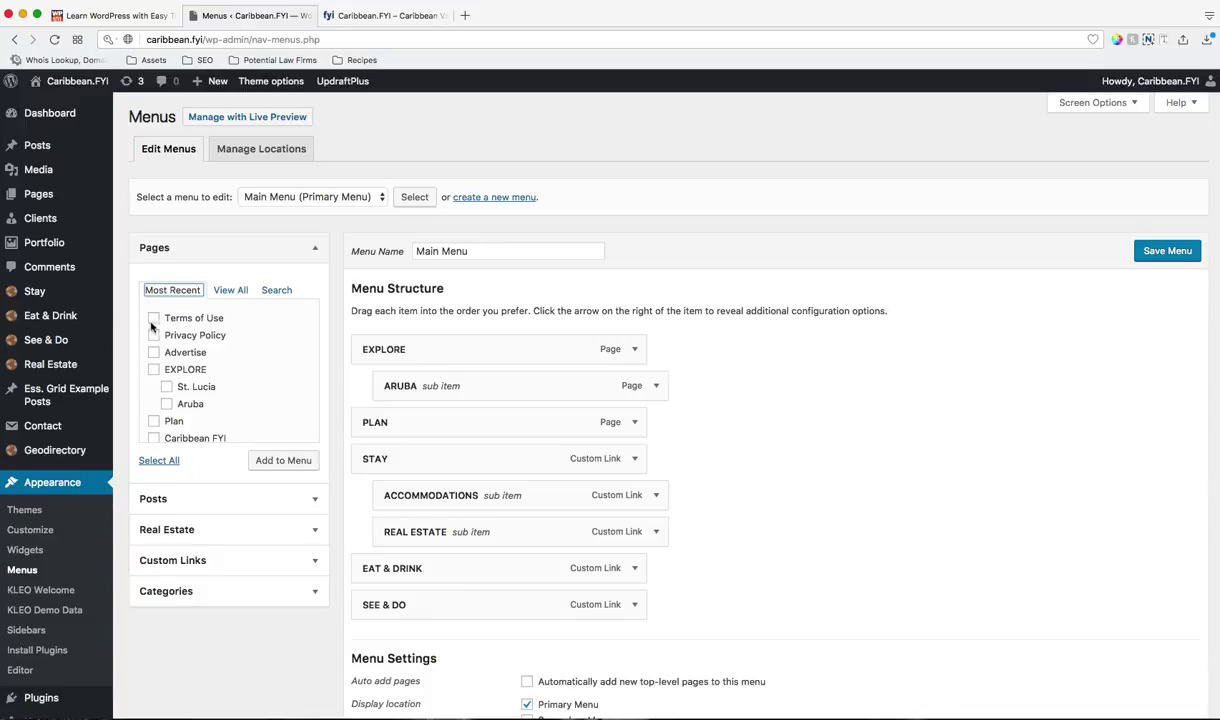
click(231, 291)
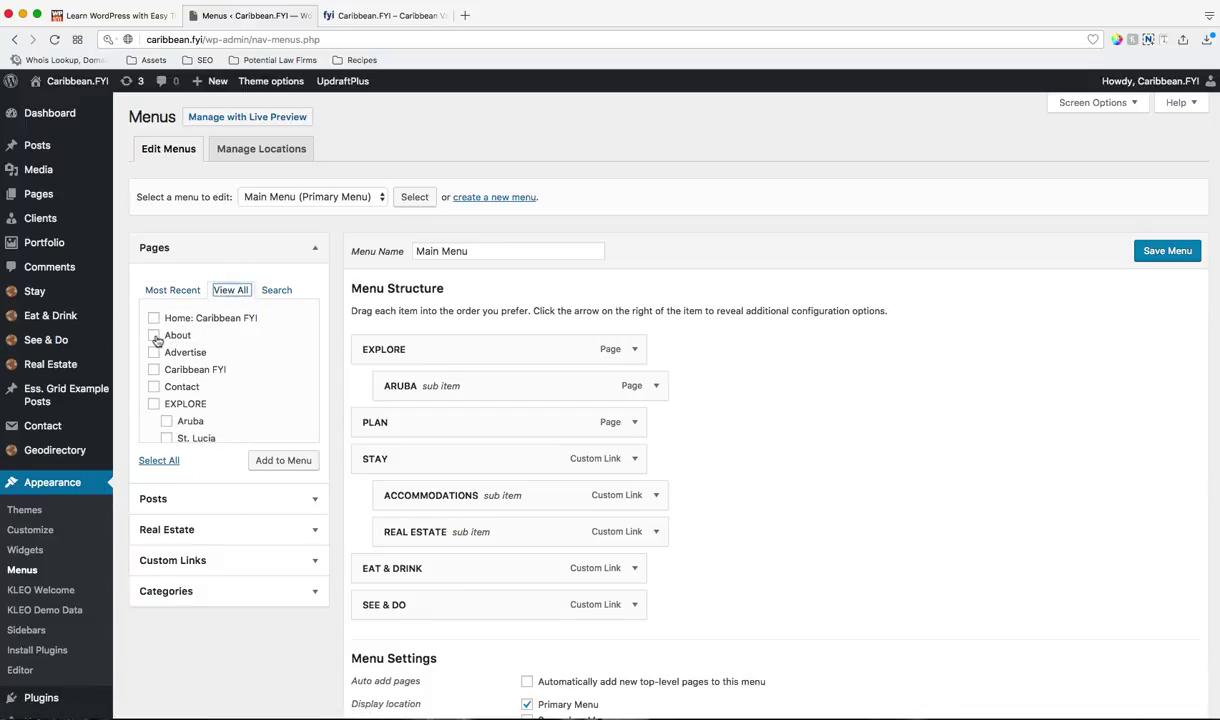
click(154, 336)
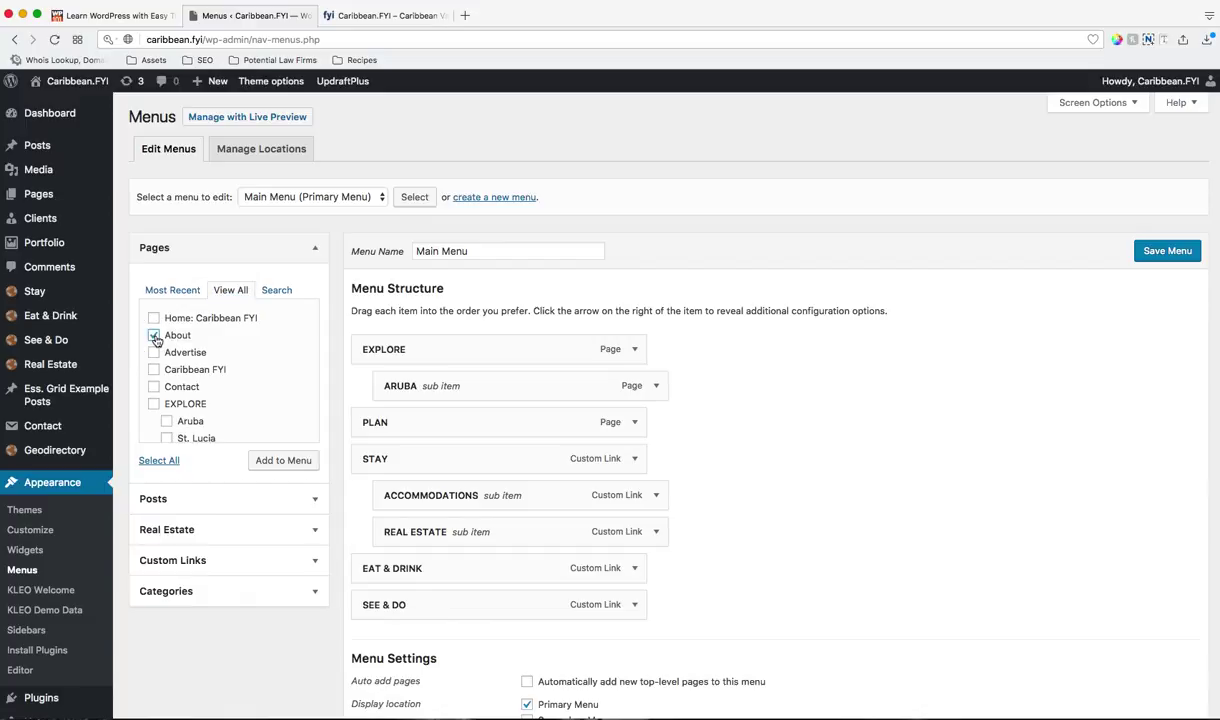
click(279, 462)
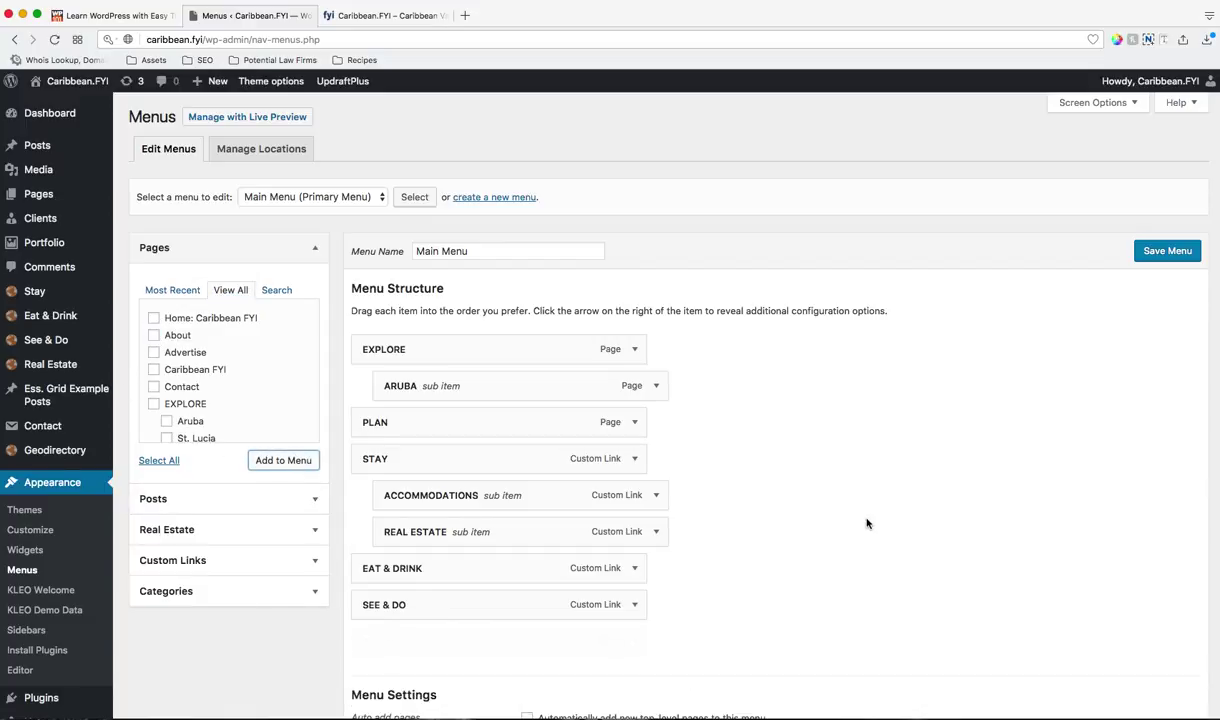
scroll(885, 506, down, 2)
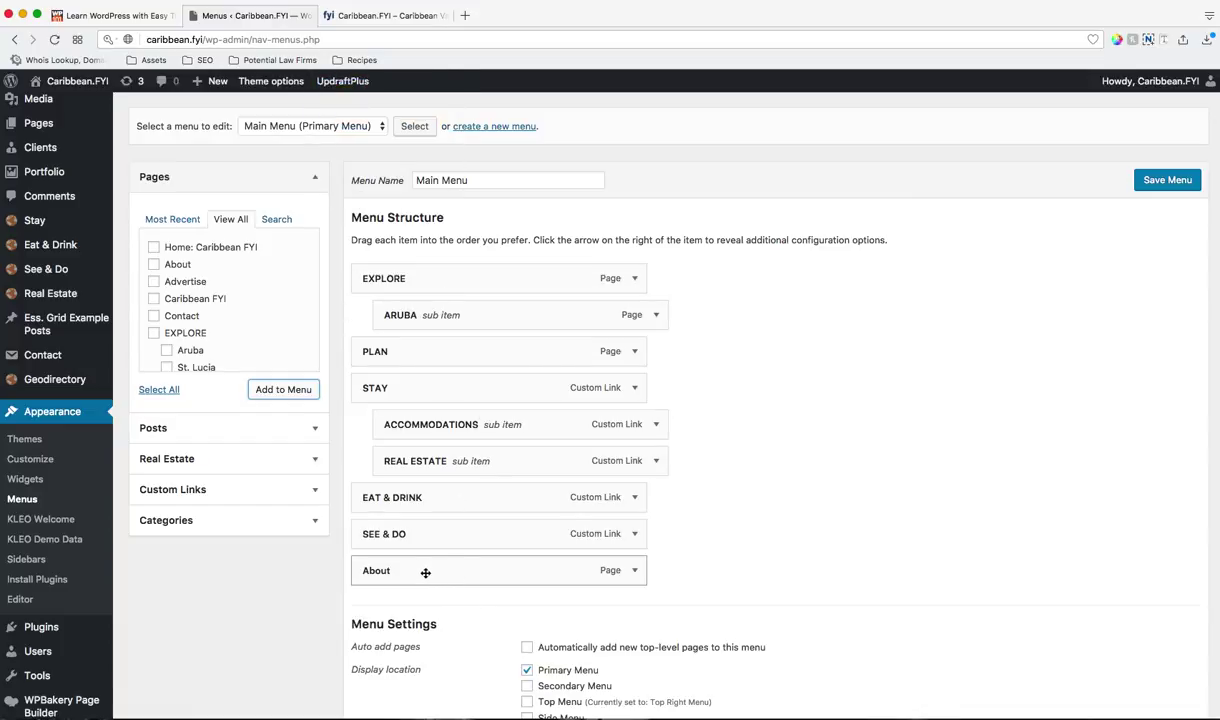
drag(425, 573, 411, 397)
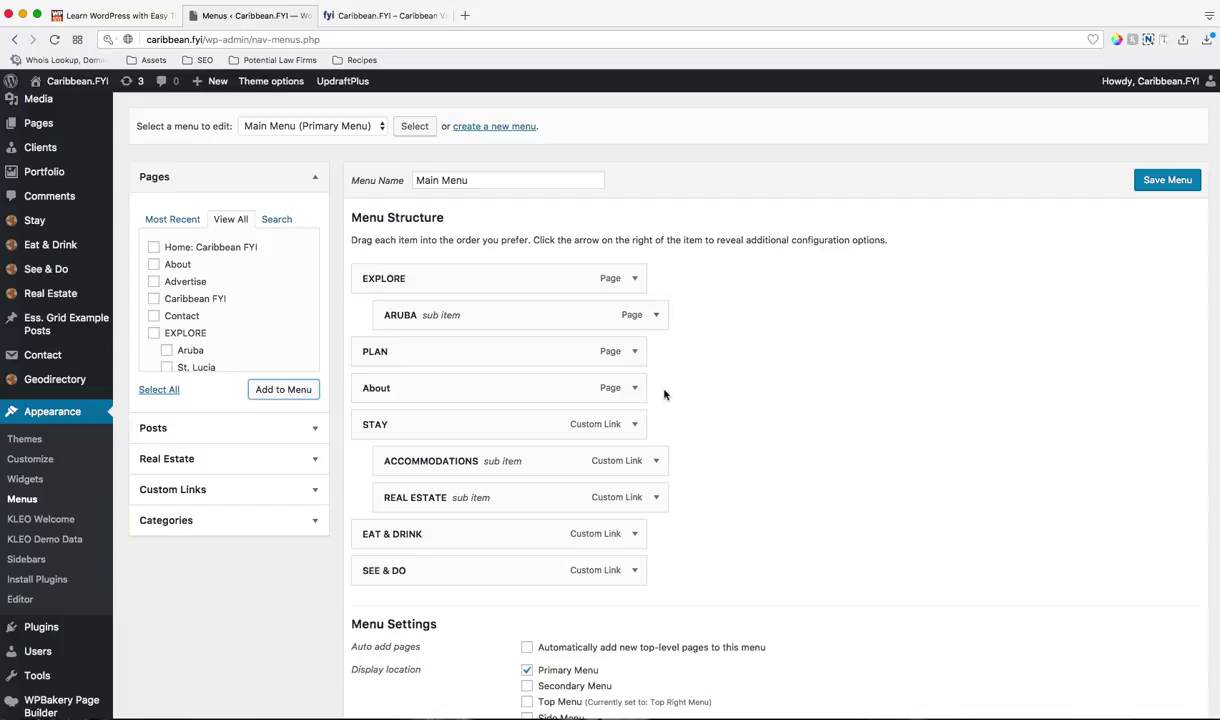
- Save the Main Menu and reload the live homepage to check the About item in the navigation
click(1172, 186)
click(368, 17)
click(54, 39)
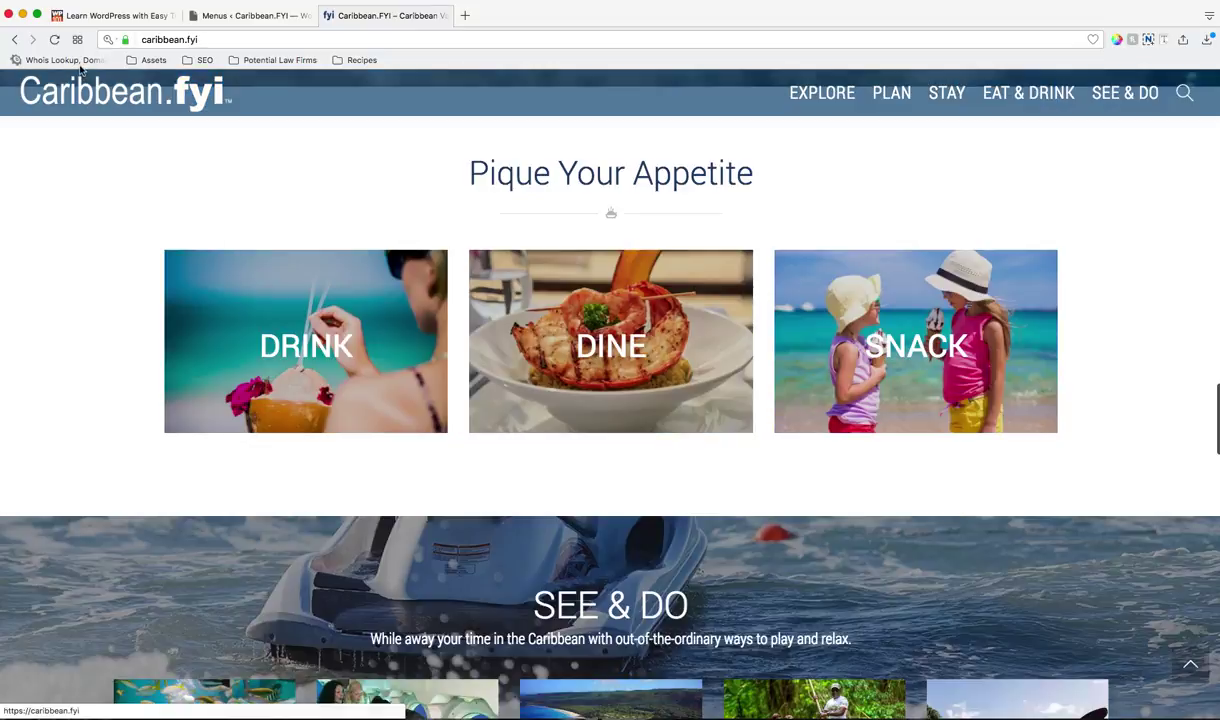
click(54, 39)
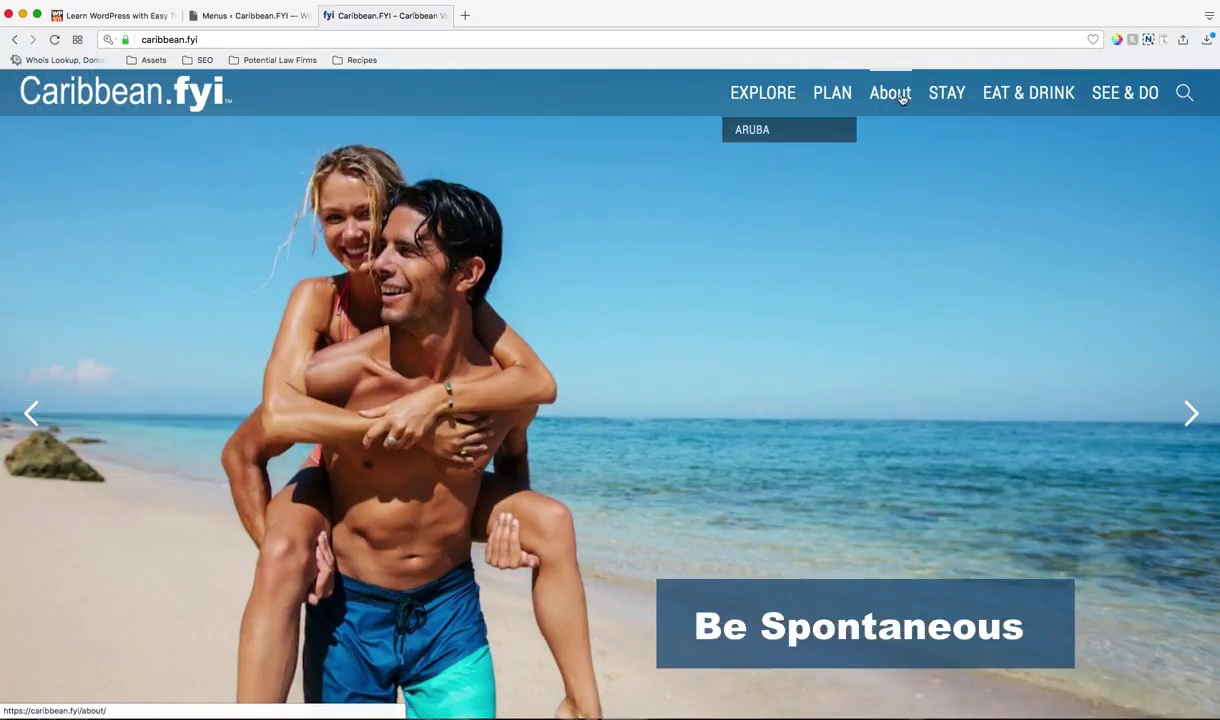
- Change the About menu item's navigation label to ABOUT in the Main Menu
click(239, 18)
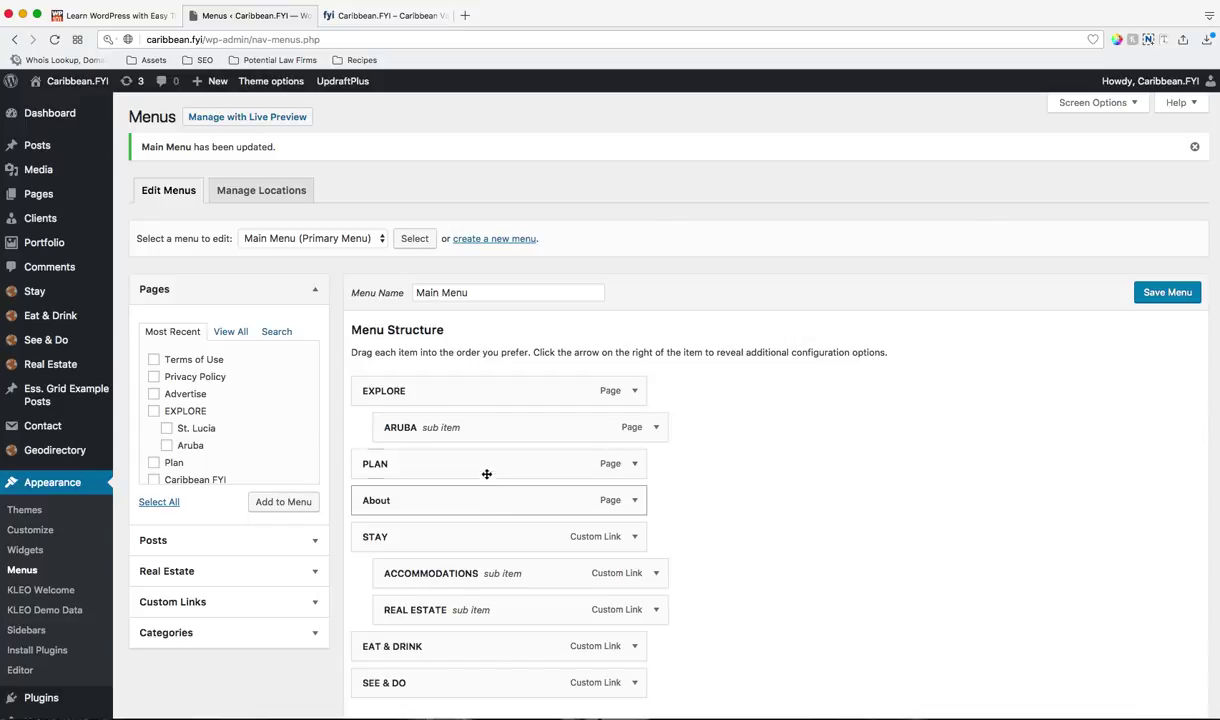
scroll(470, 460, down, 2)
click(636, 440)
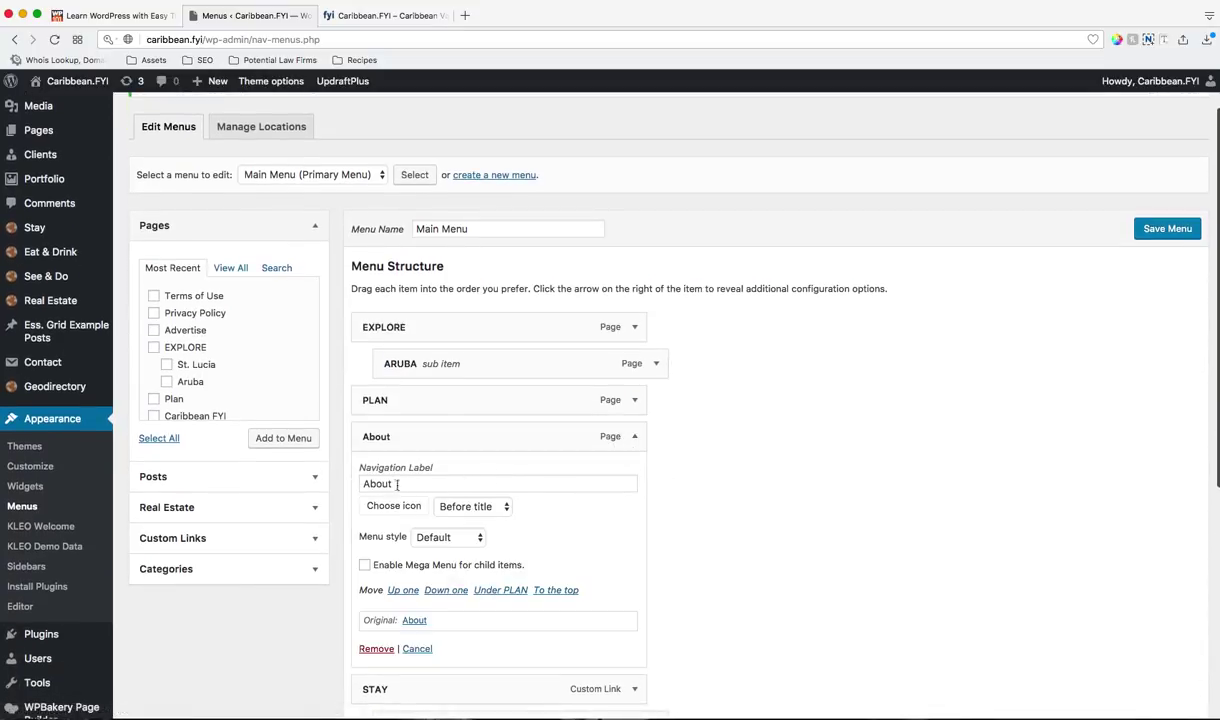
drag(366, 484, 408, 485)
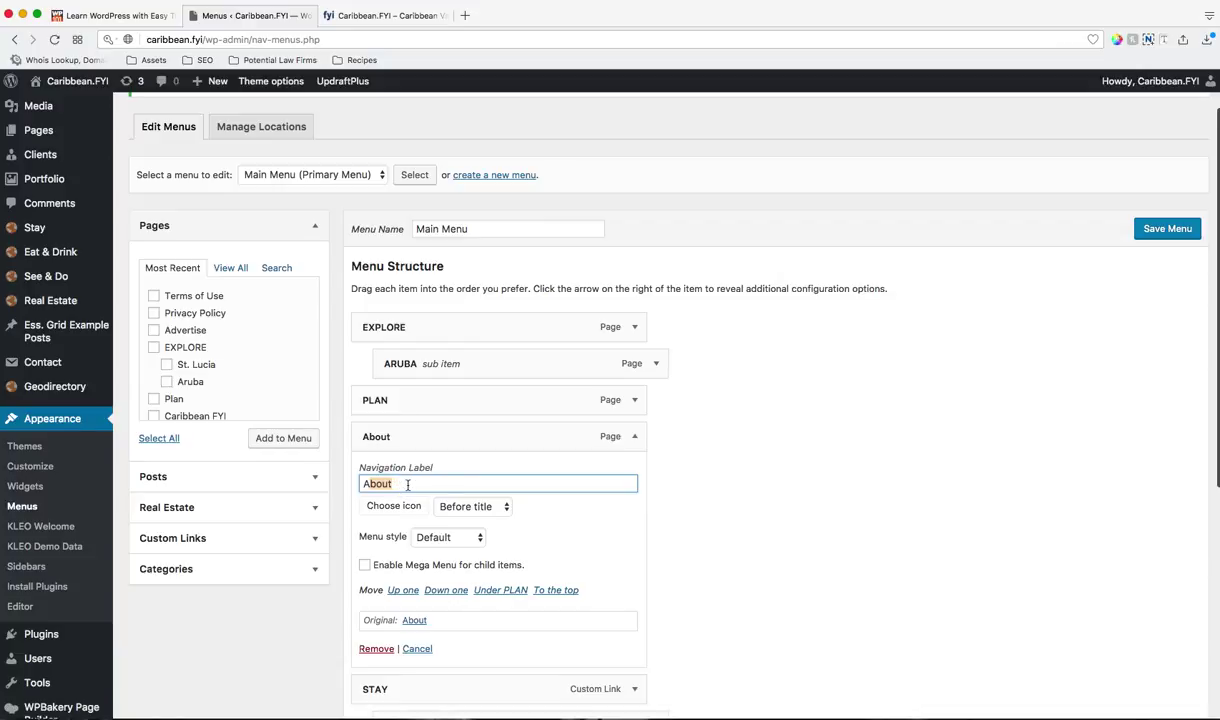
text(BOUT)
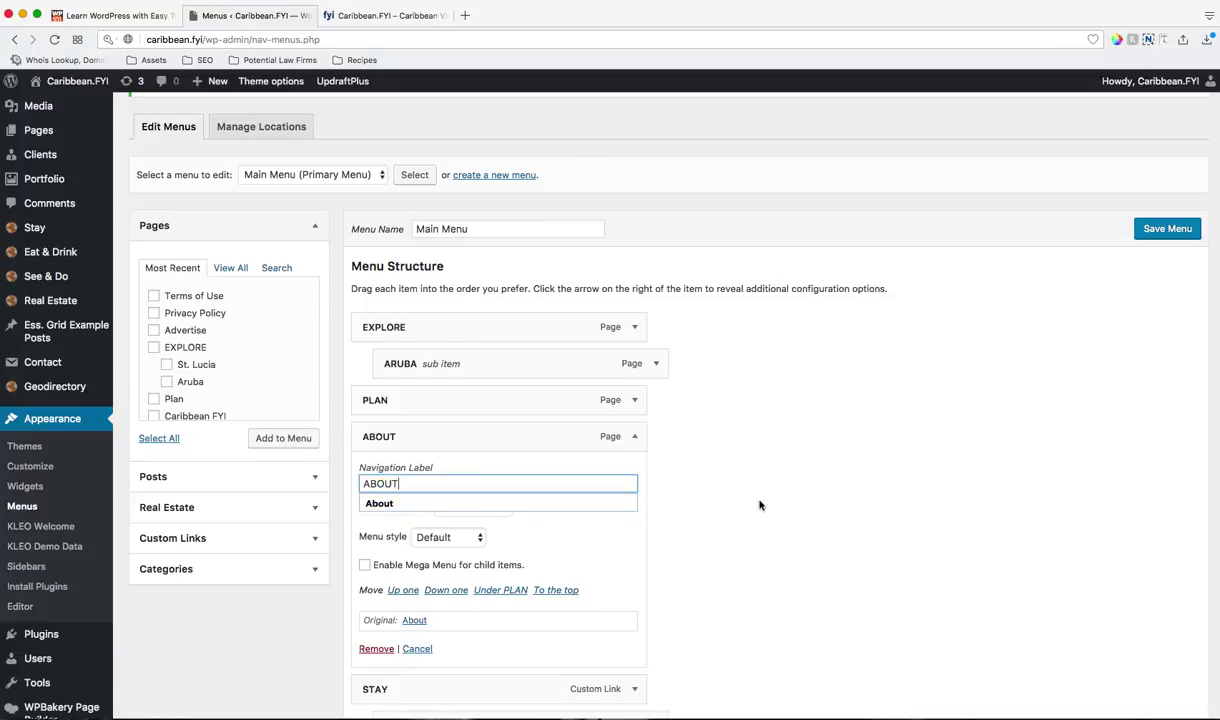
click(762, 502)
- Save the Main Menu with the relabelled item and reload the live homepage to check the ABOUT label
scroll(552, 607, down, 1)
click(1162, 180)
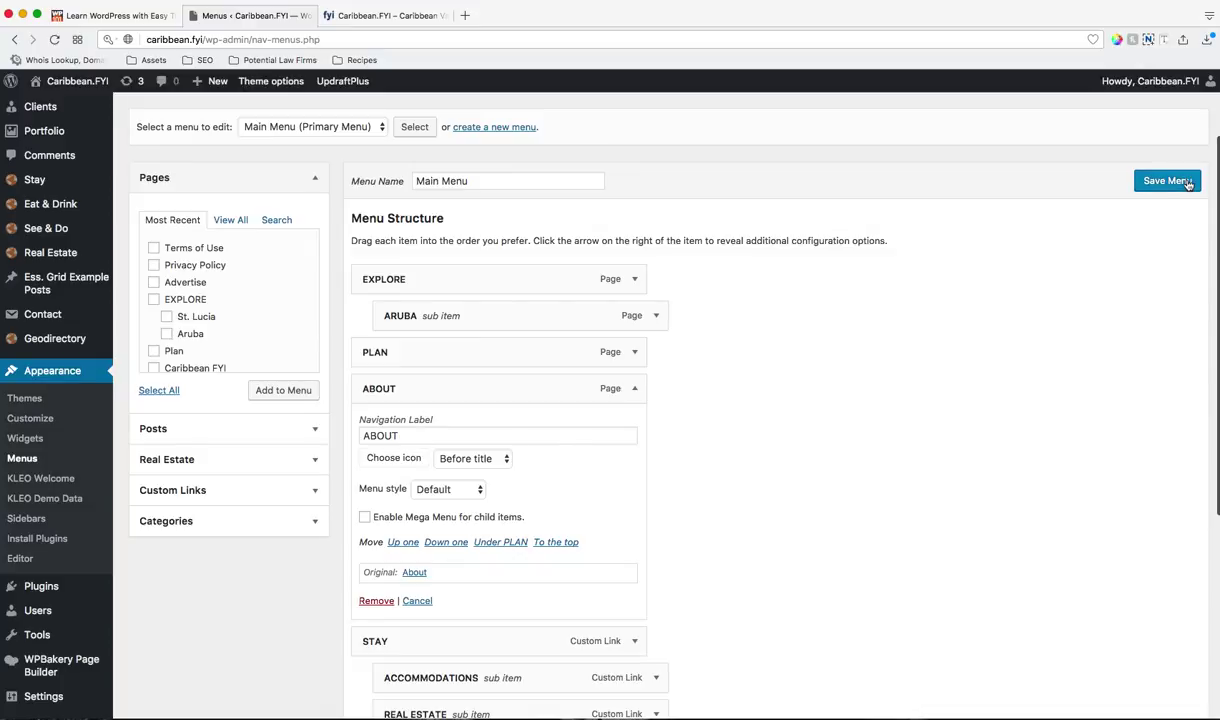
click(370, 15)
click(54, 39)
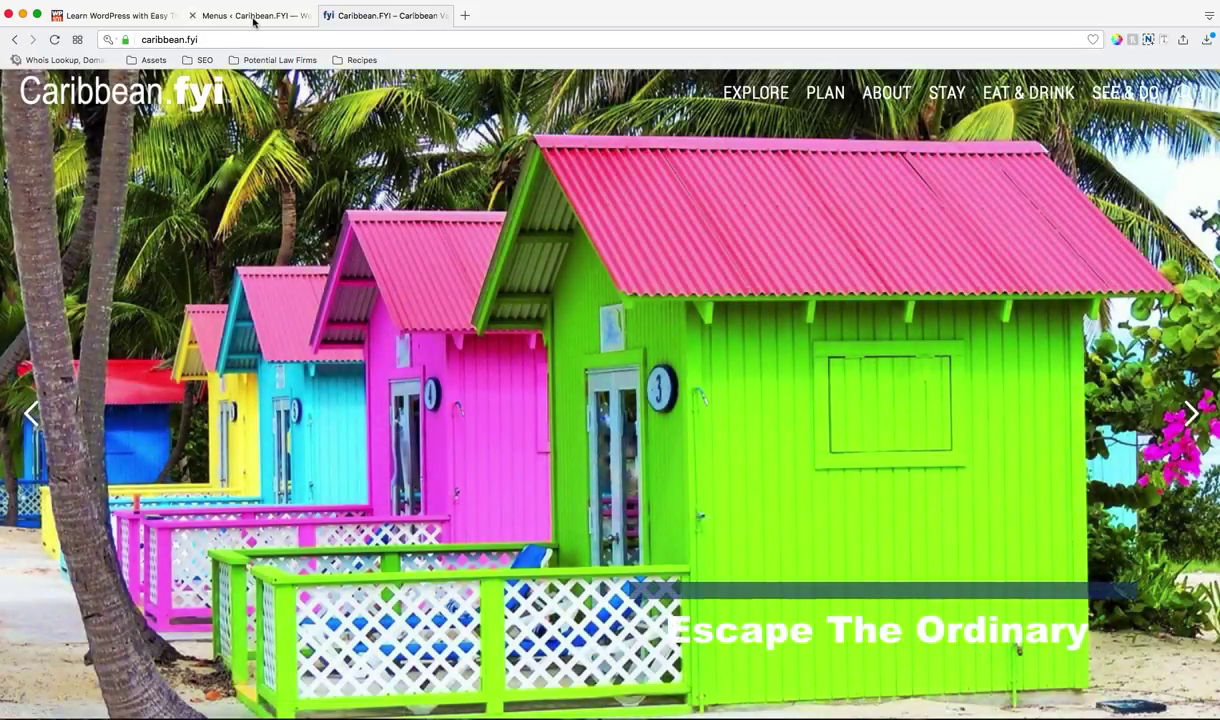
- Remove the ABOUT item from the Main Menu and save the menu
click(252, 16)
scroll(912, 408, down, 2)
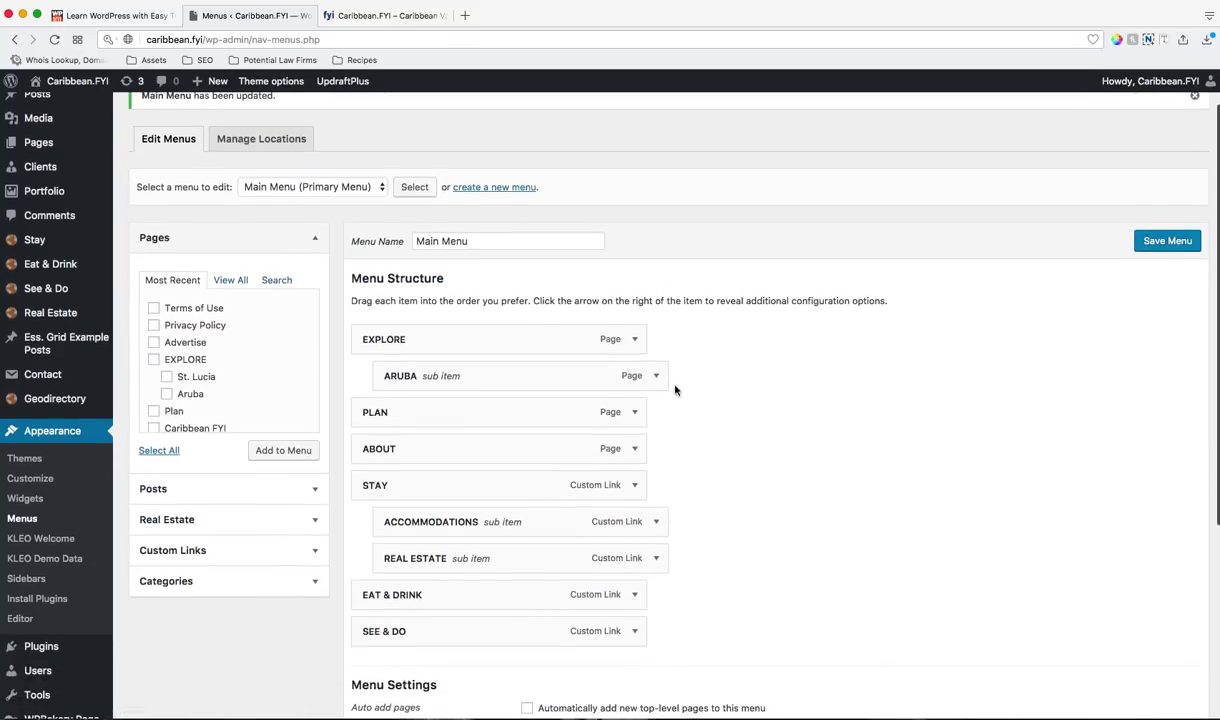
click(658, 378)
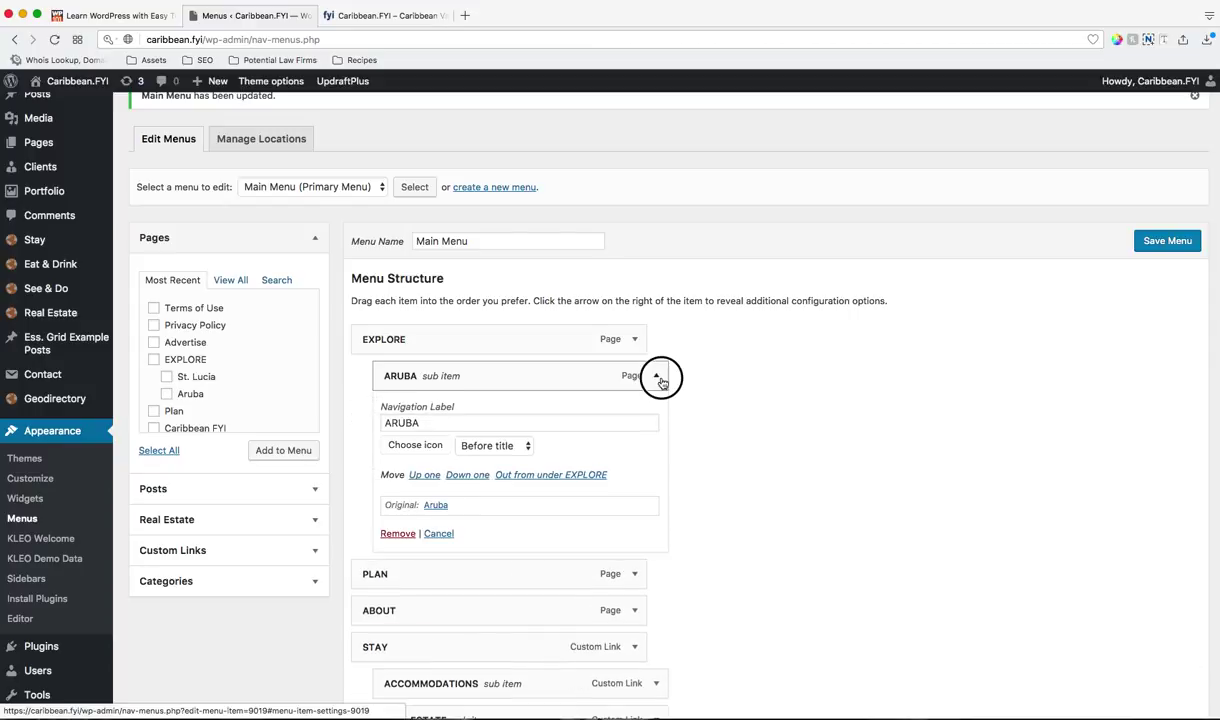
click(657, 377)
click(634, 449)
scroll(720, 460, down, 2)
click(372, 556)
click(1176, 143)
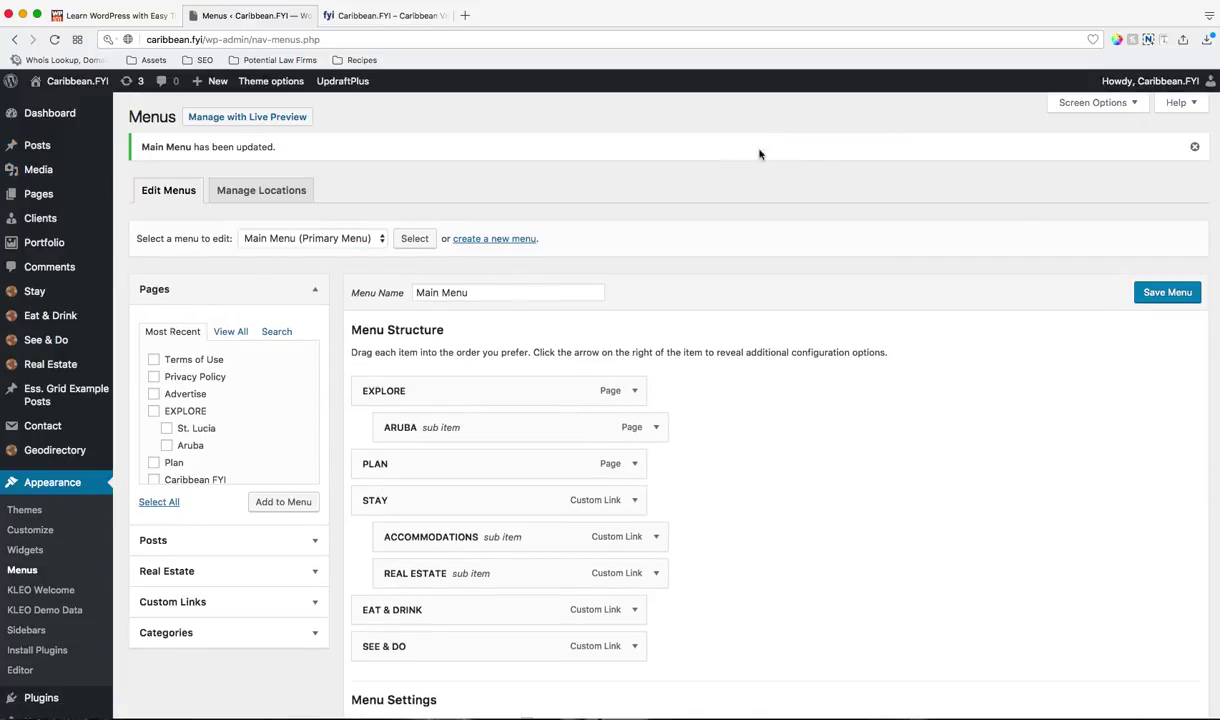
- Compare the sub items under STAY in the menu structure with the STAY dropdown on the live homepage
scroll(475, 255, down, 1)
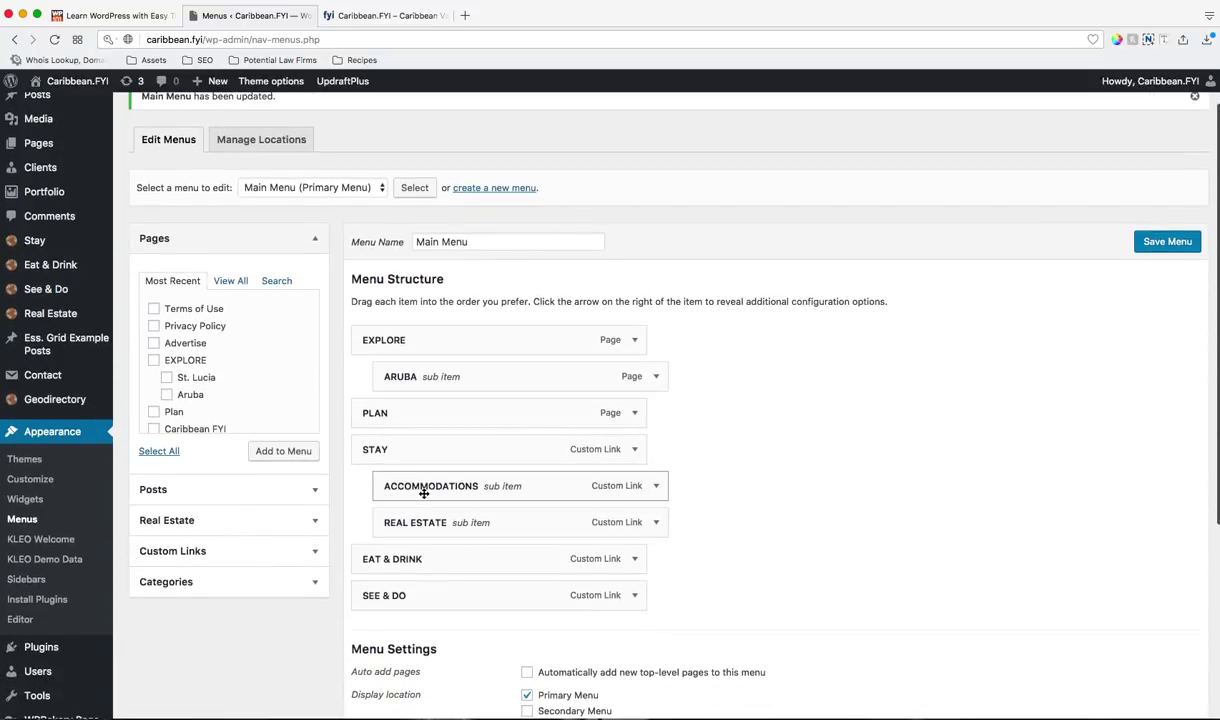
click(381, 18)
mouse_move(757, 112)
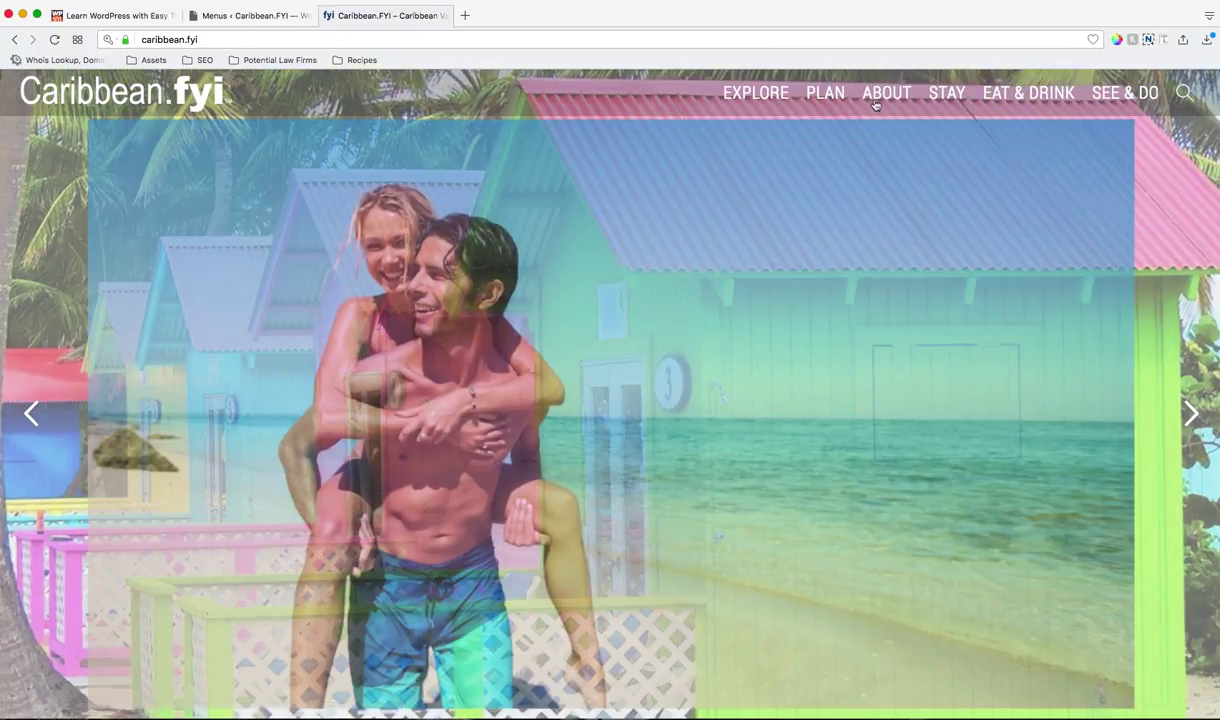
mouse_move(939, 92)
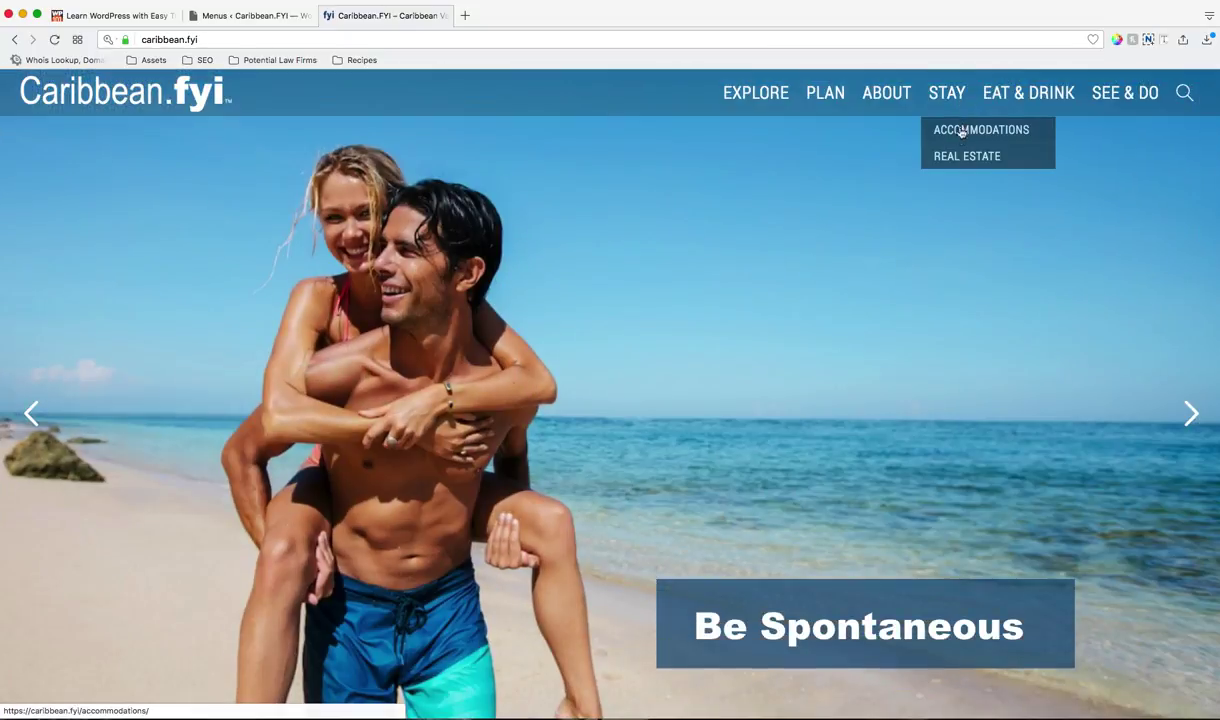
click(300, 17)
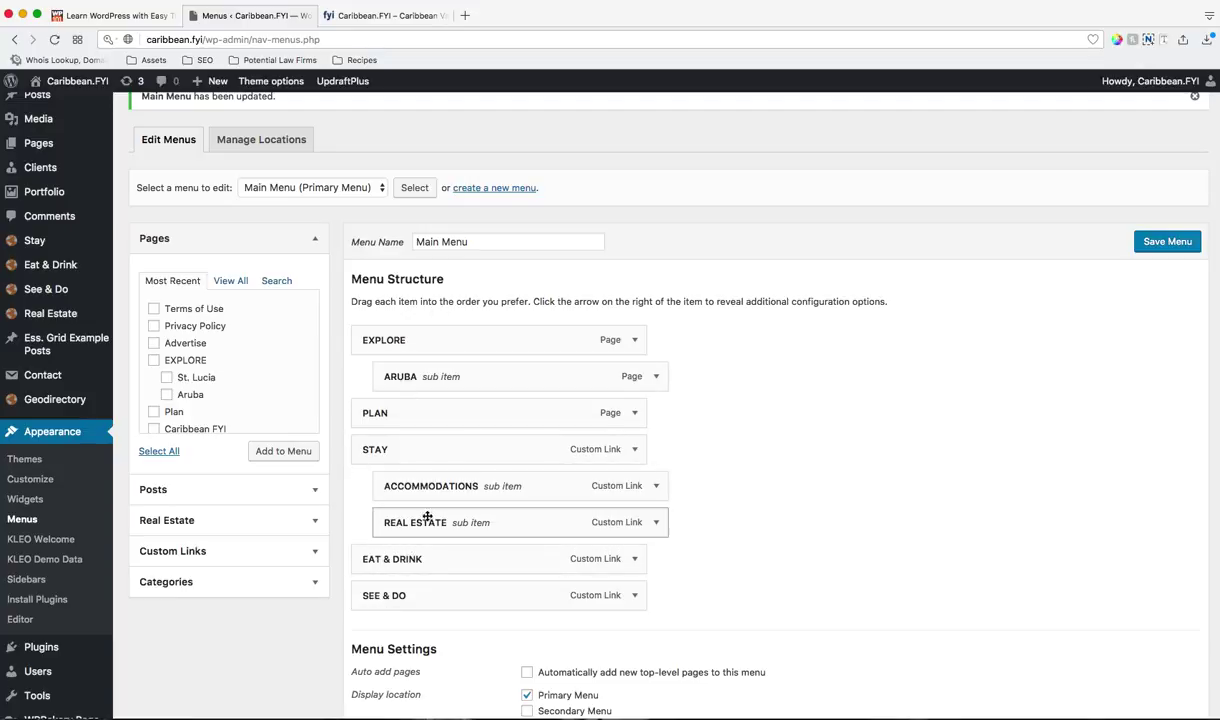
- Nest SEE & DO under EXPLORE as a sub item directly below ARUBA, at the same level as ARUBA
drag(401, 591, 452, 416)
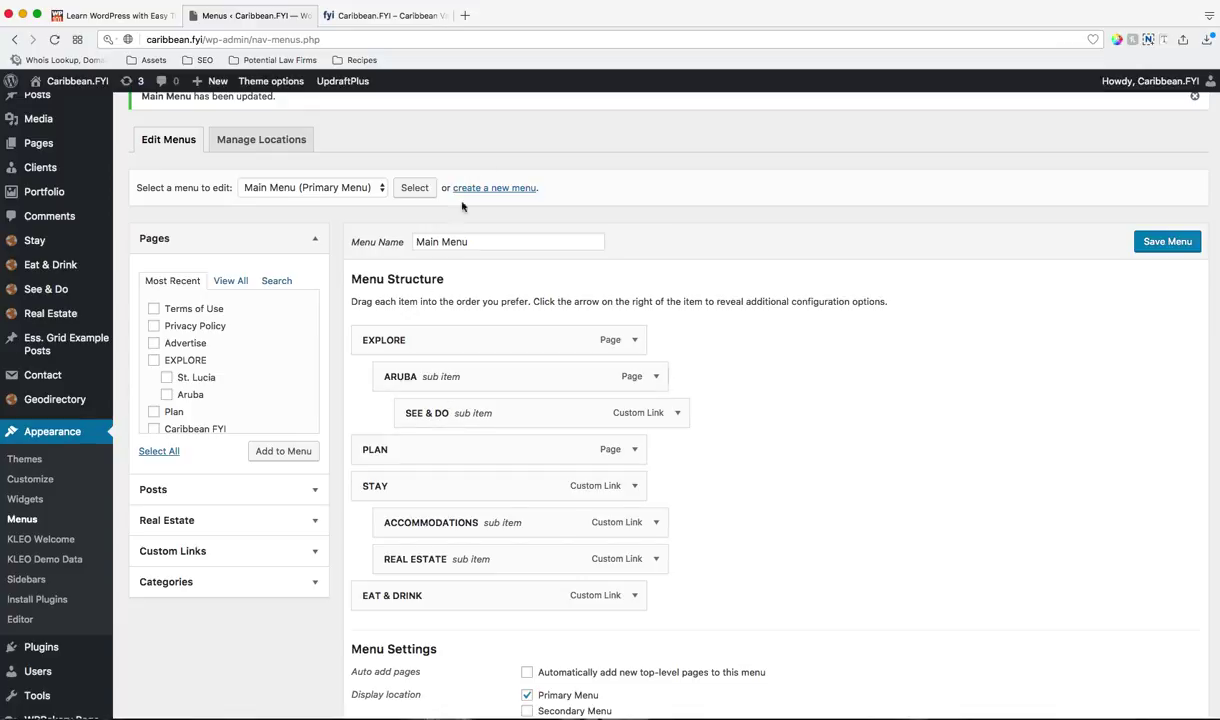
drag(458, 413, 425, 414)
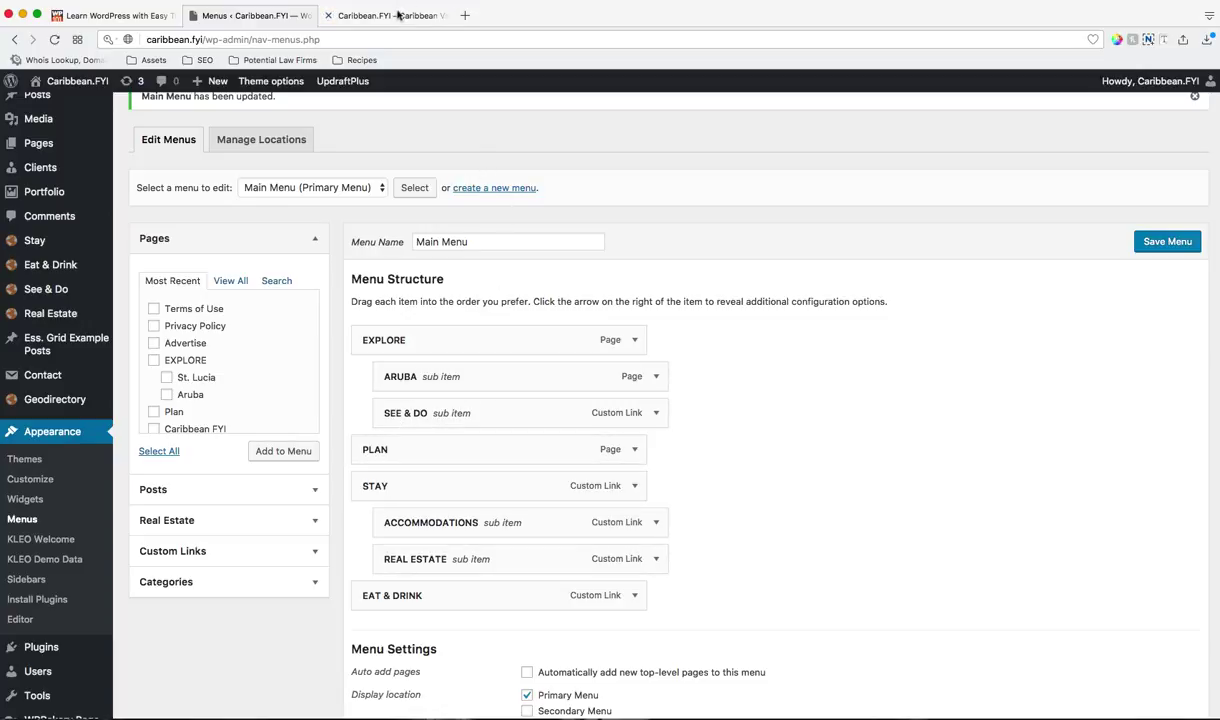
click(398, 15)
click(287, 15)
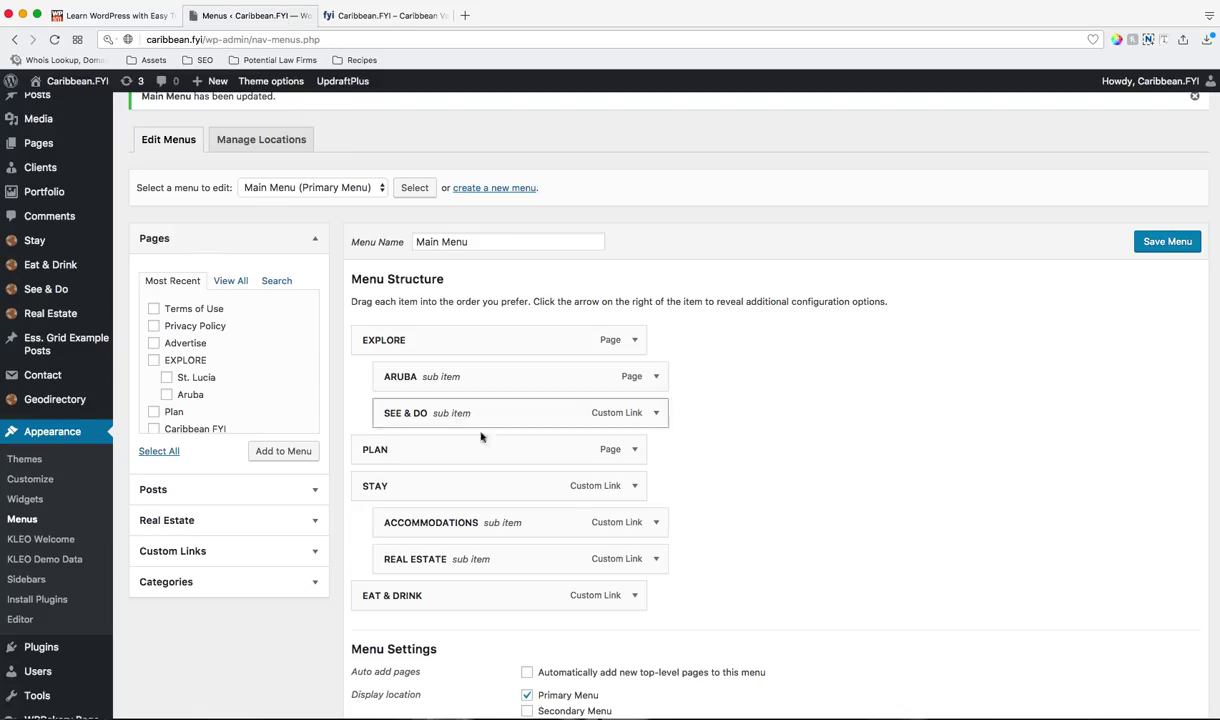
- Move SEE & DO back to a top-level item after EAT & DRINK and save the Main Menu
drag(468, 412, 444, 596)
click(1166, 242)
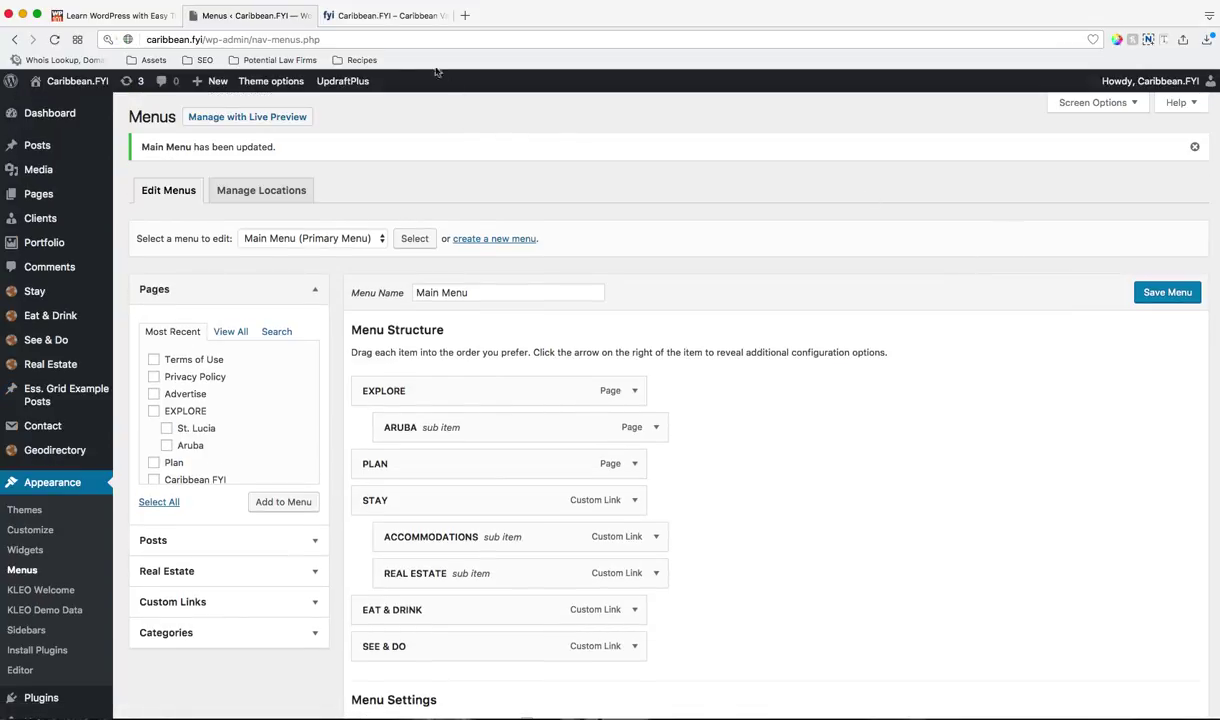
- Examine the Quick Links menu in the footer of the live homepage and return to the menu editor
click(392, 16)
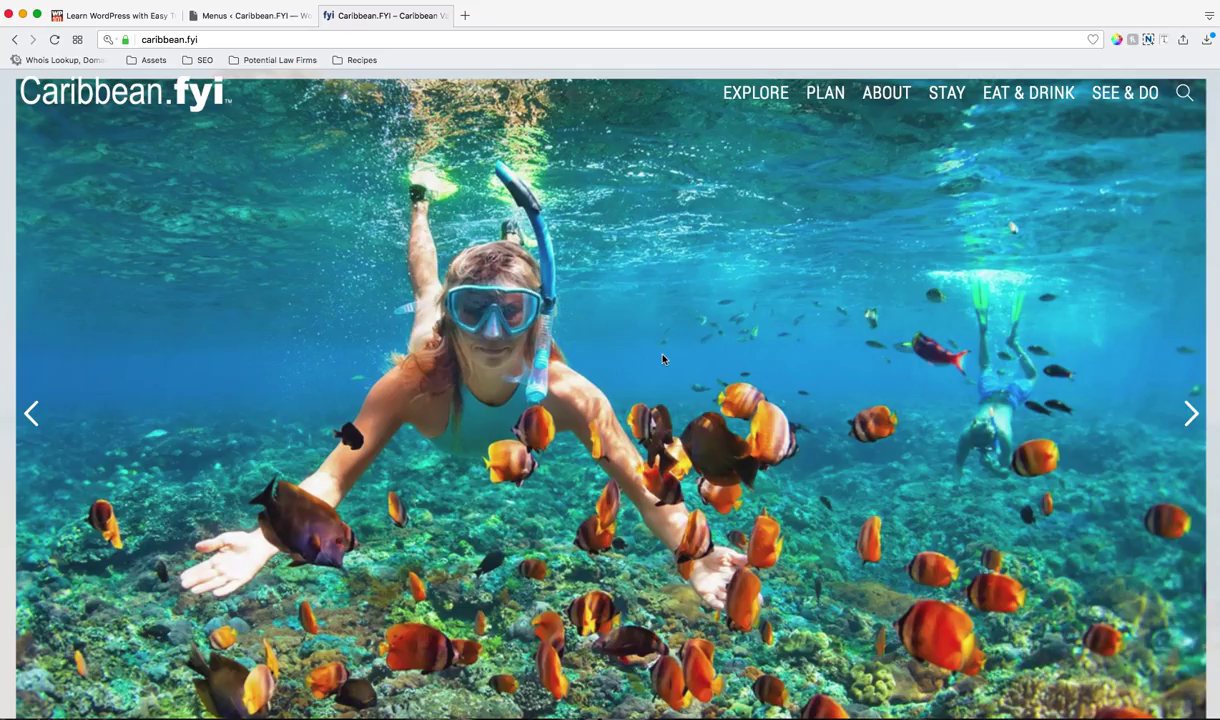
scroll(662, 358, down, 20)
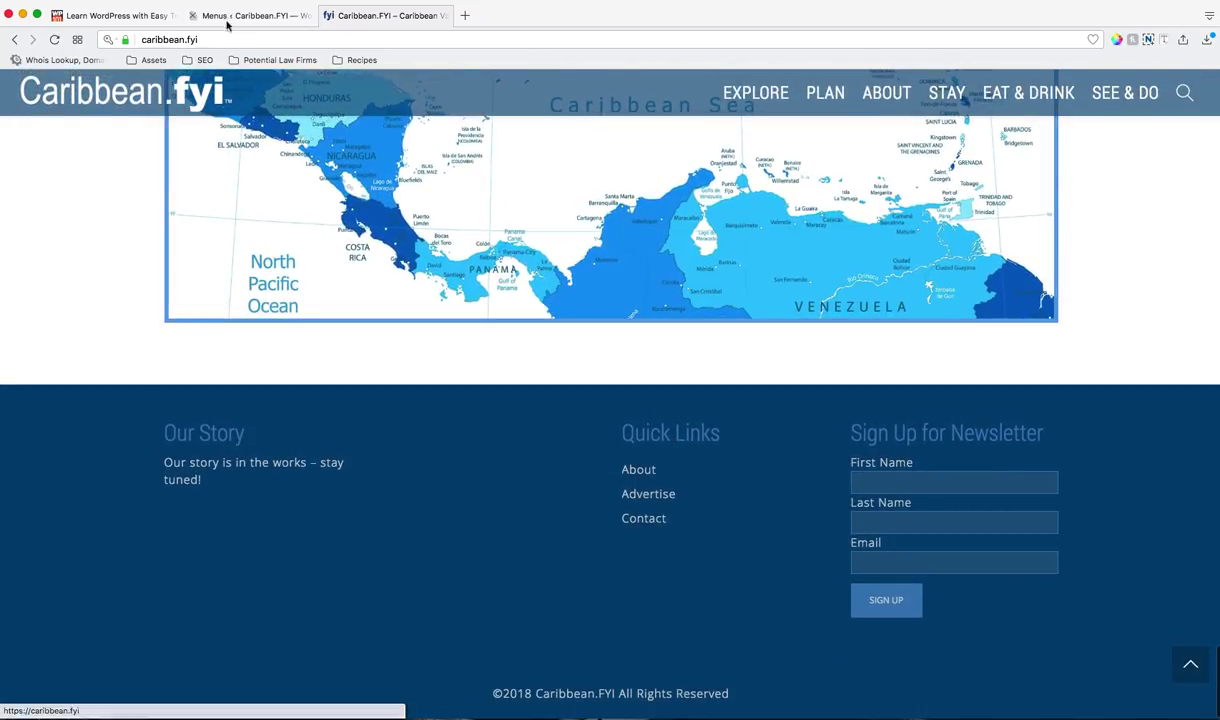
click(237, 16)
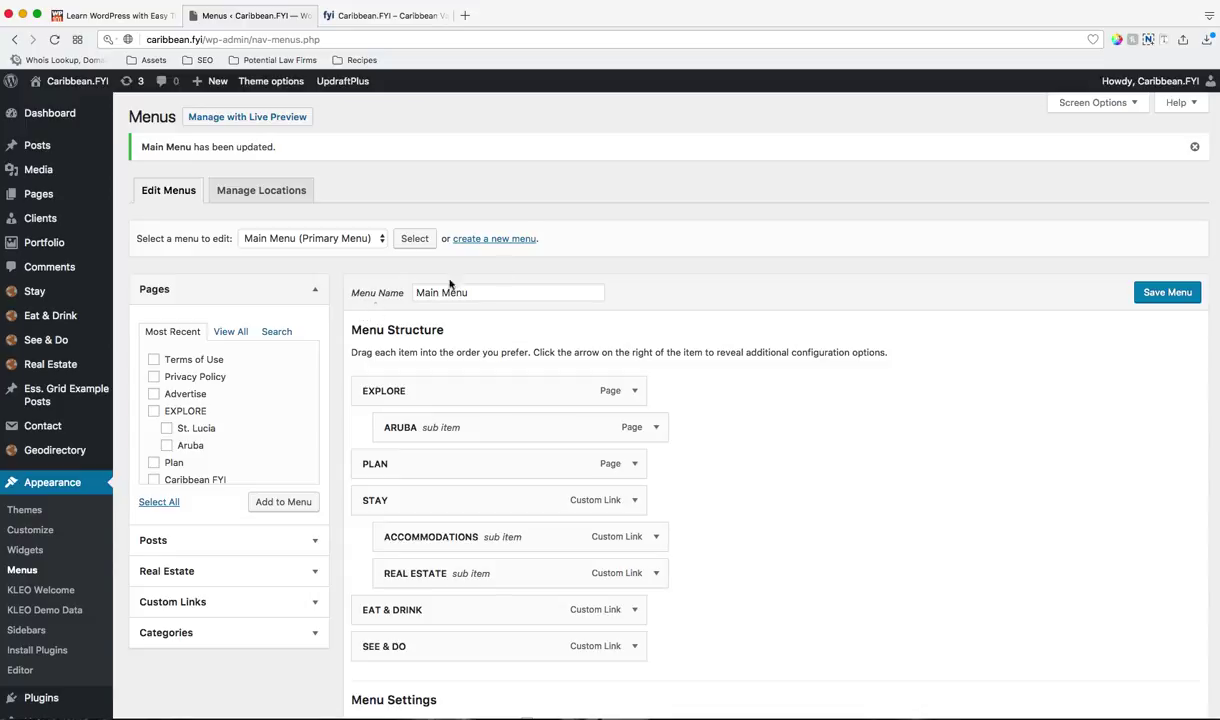
click(488, 240)
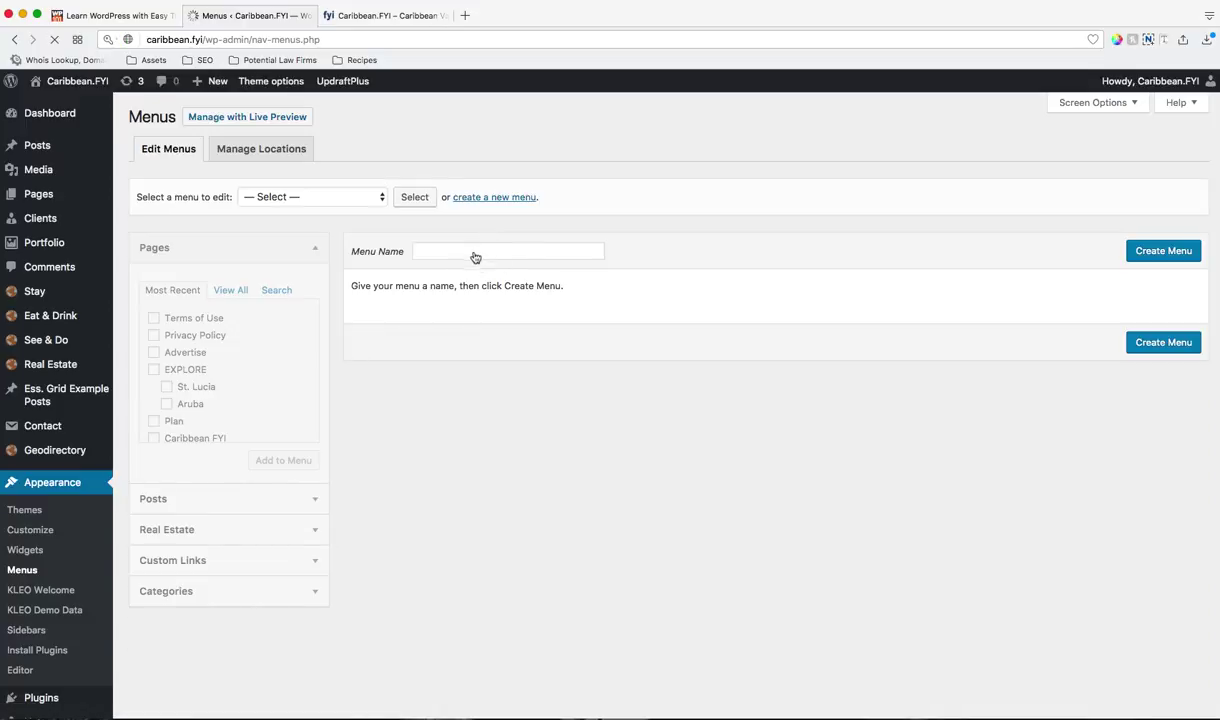
click(474, 251)
text(LKFDSKLFFJDLFSDK)
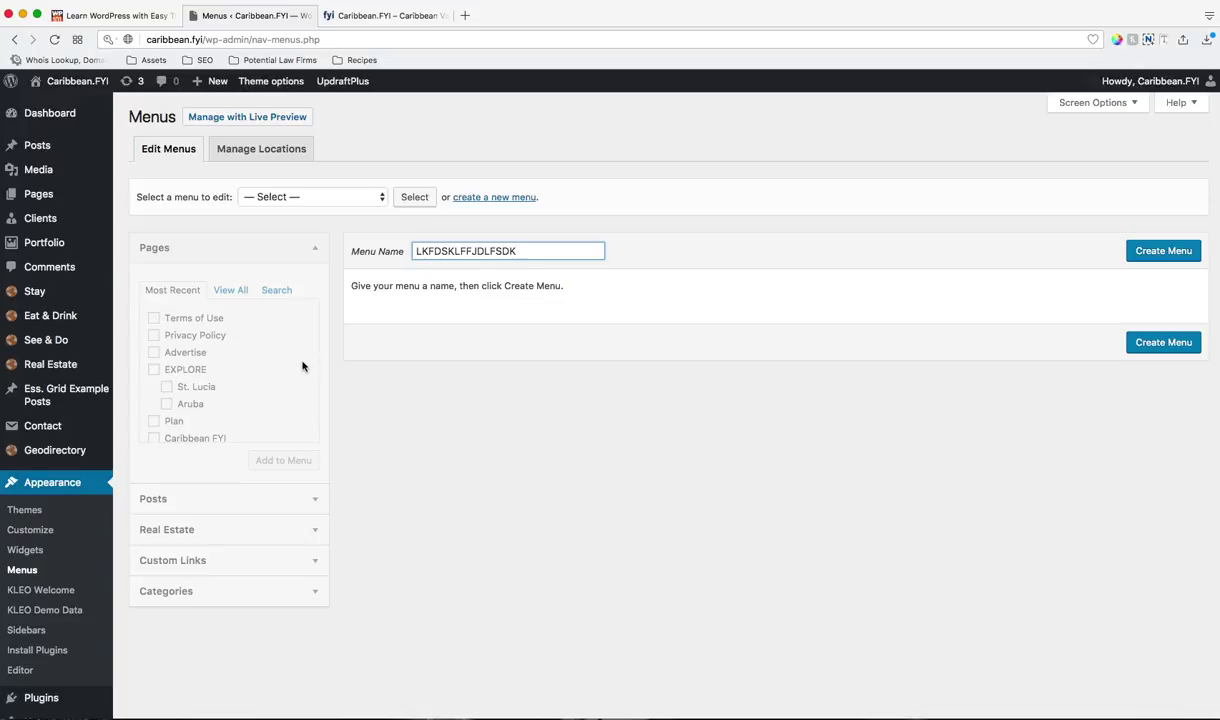
key(super+a)
key(BackSpace)
click(617, 216)
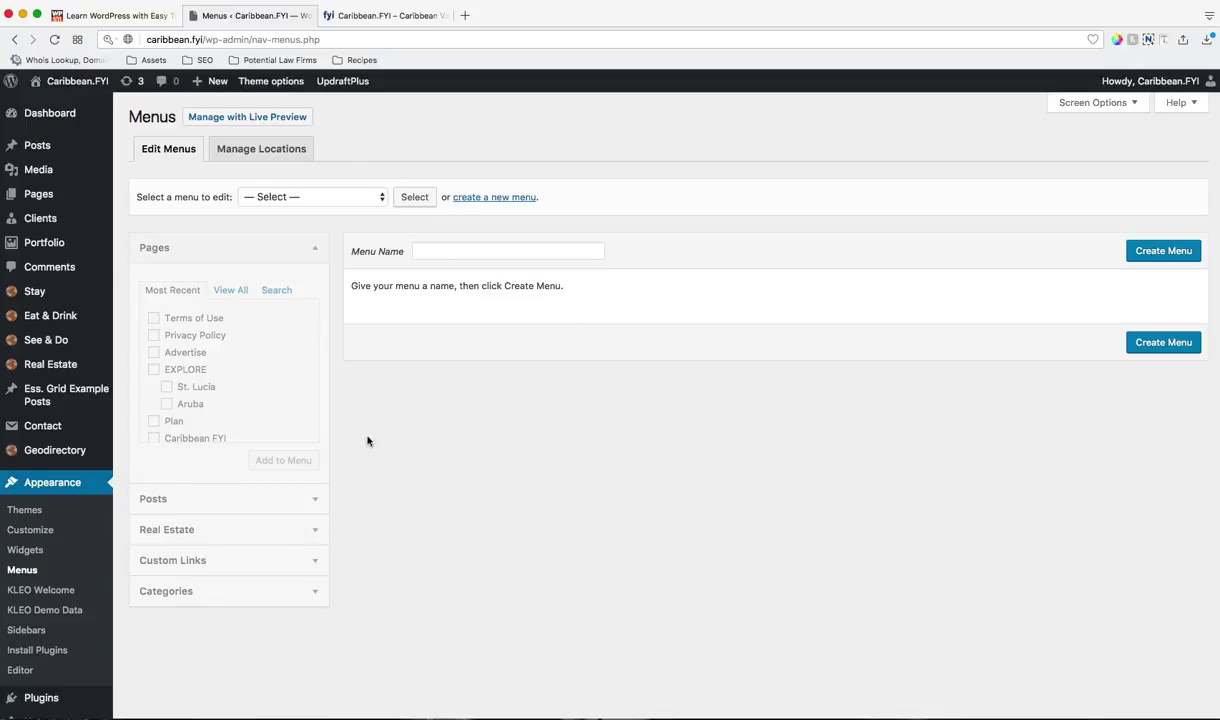
- Open the site's Widgets settings and check the position of Quick Links in the live footer
click(31, 552)
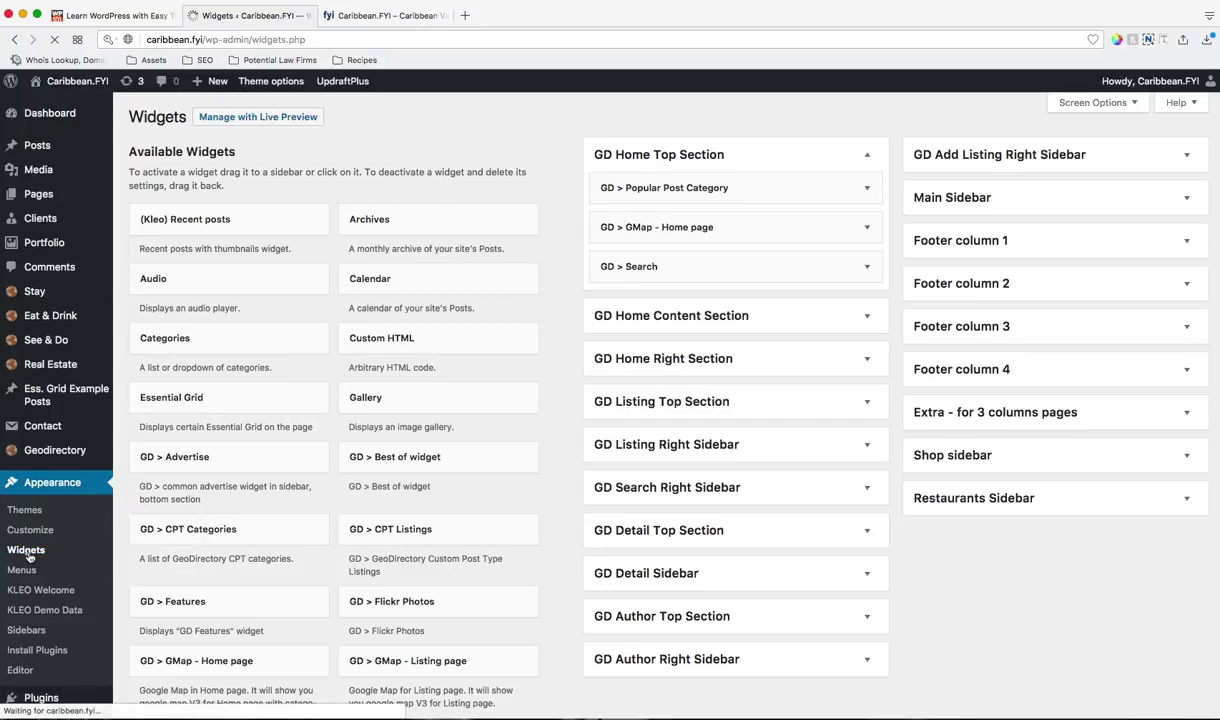
click(385, 17)
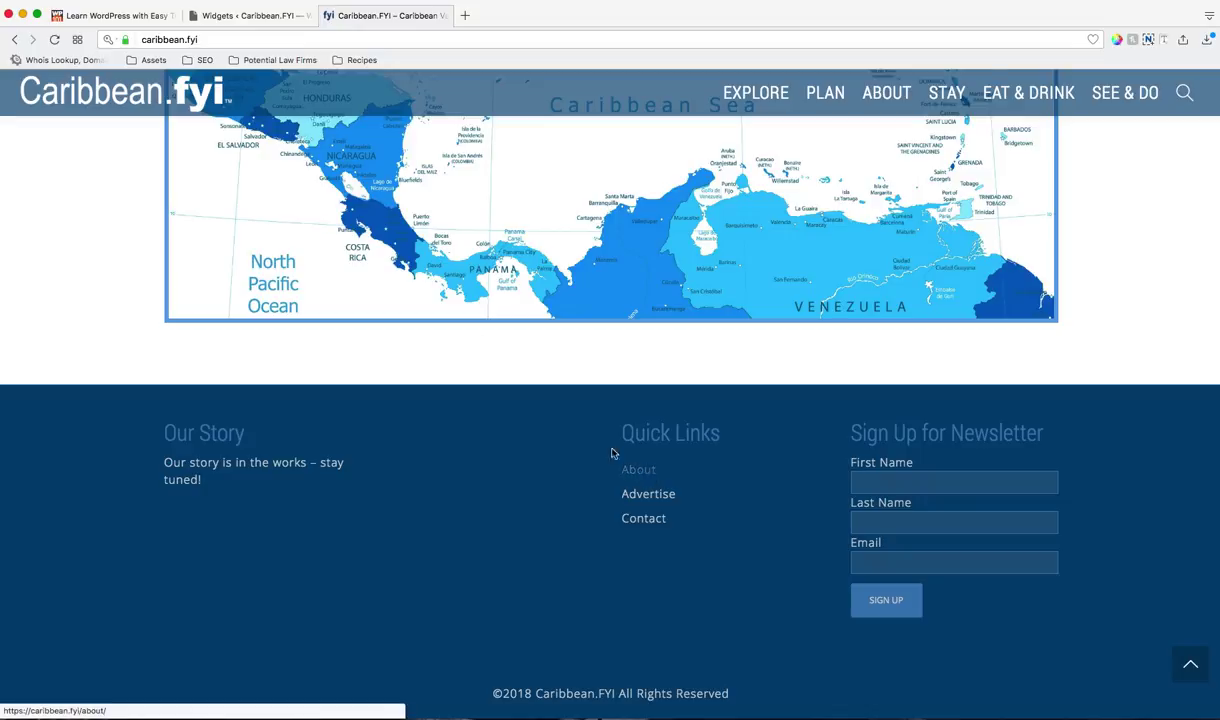
click(245, 15)
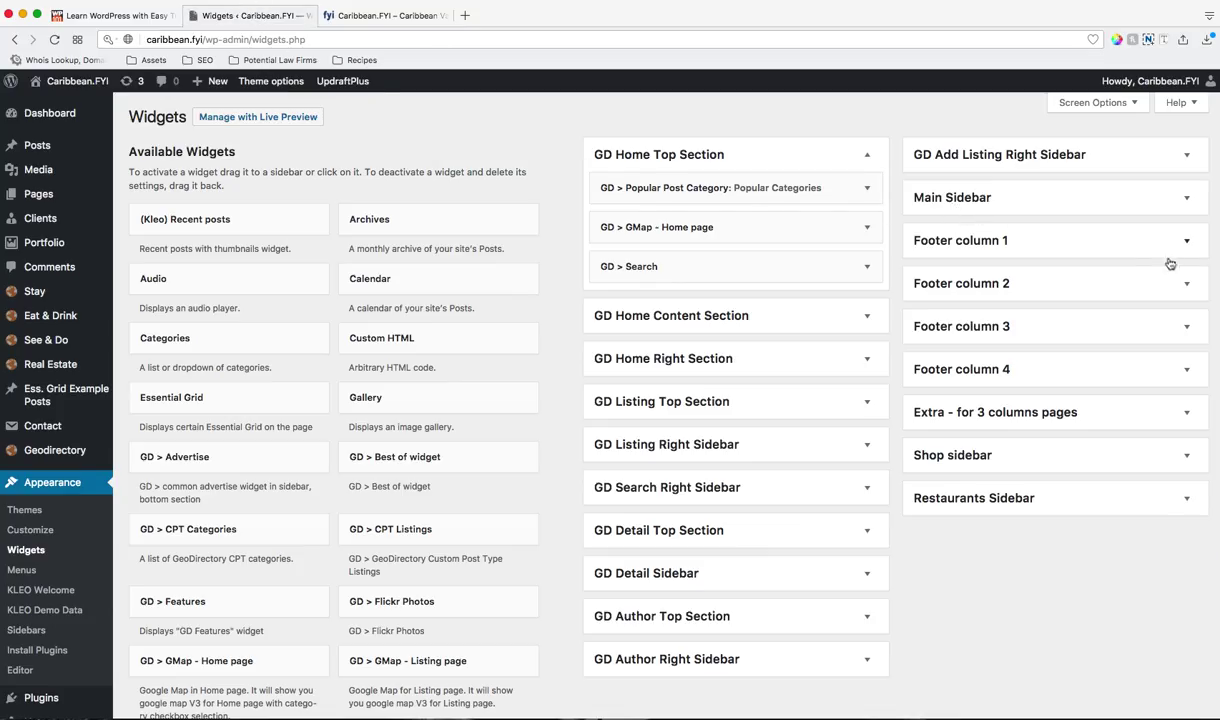
- Look through the footer column widget areas and expand the Quick Links Navigation Menu widget in Footer column 3
click(1187, 285)
click(1187, 285)
click(1187, 242)
click(1187, 242)
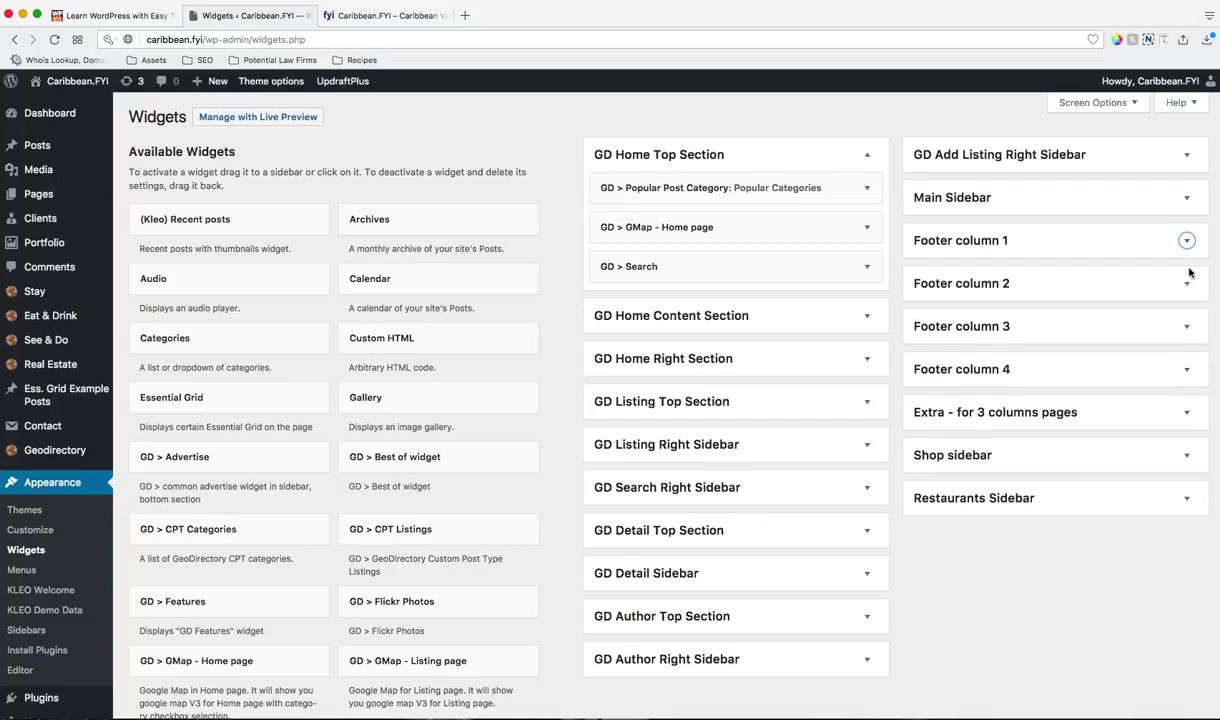
click(1187, 327)
click(1187, 328)
click(1187, 329)
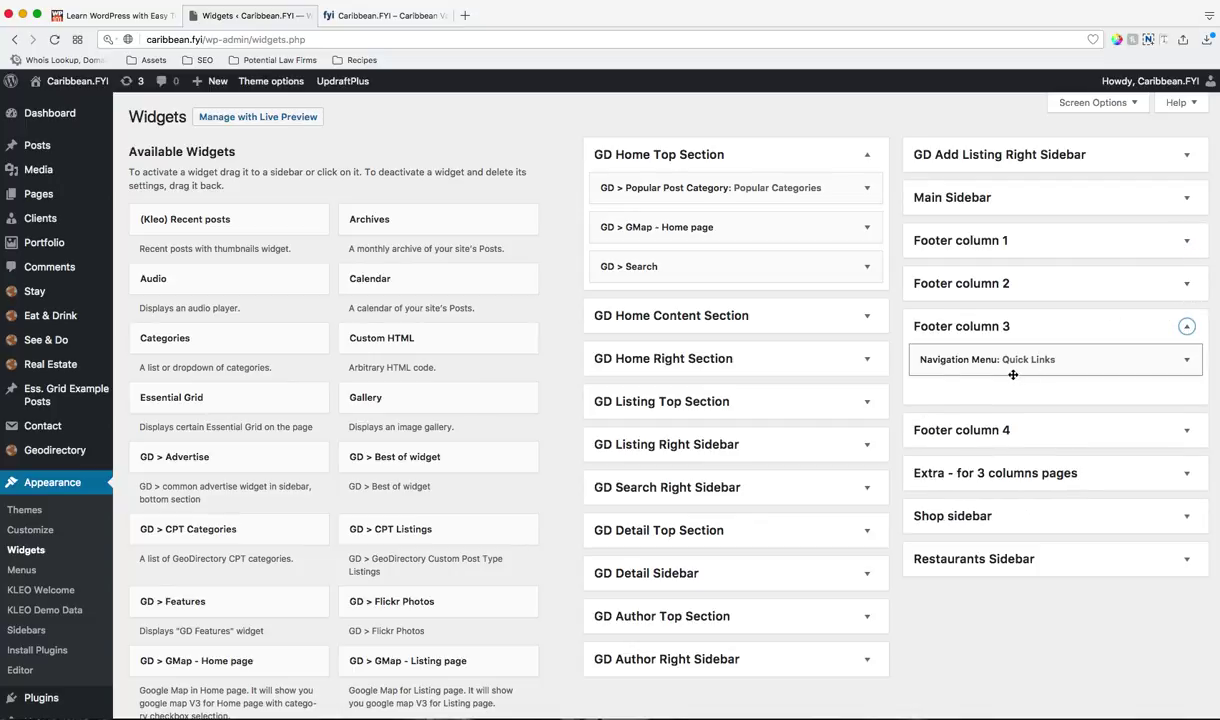
click(1188, 362)
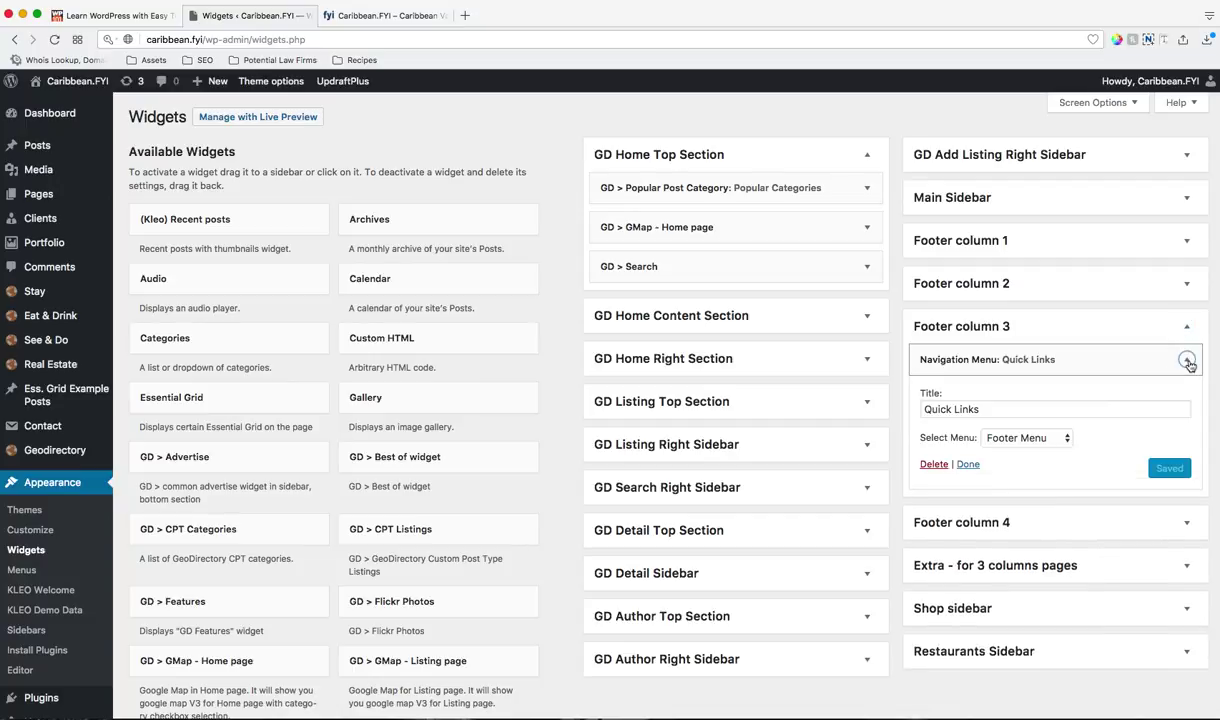
- Review the Quick Links widget's title and menu choices against the live footer, keep Footer Menu selected, and collapse the widget
click(1013, 440)
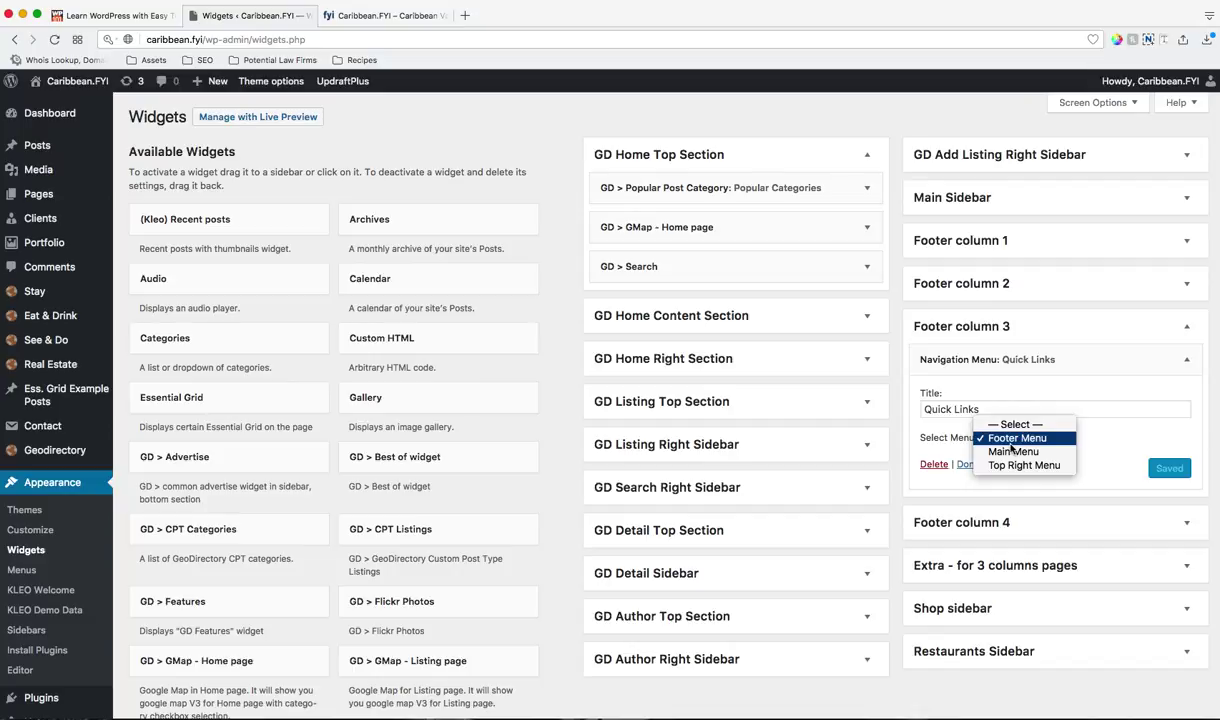
click(1119, 444)
click(967, 409)
click(1075, 462)
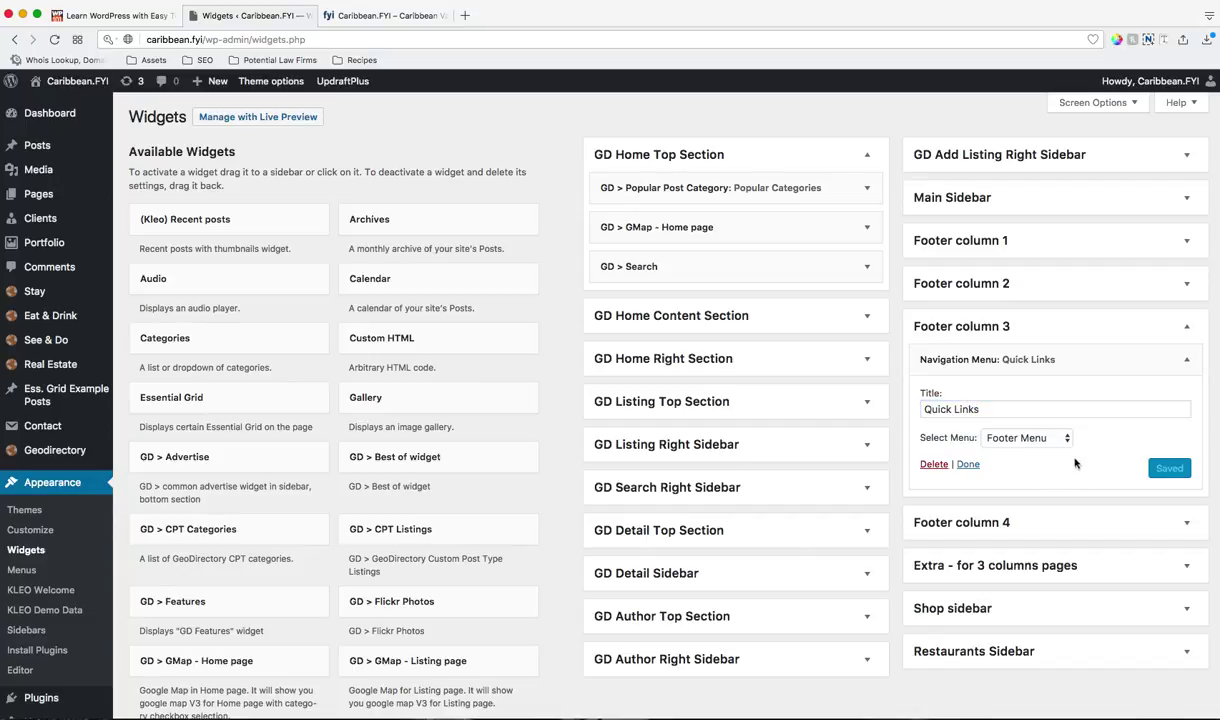
click(378, 17)
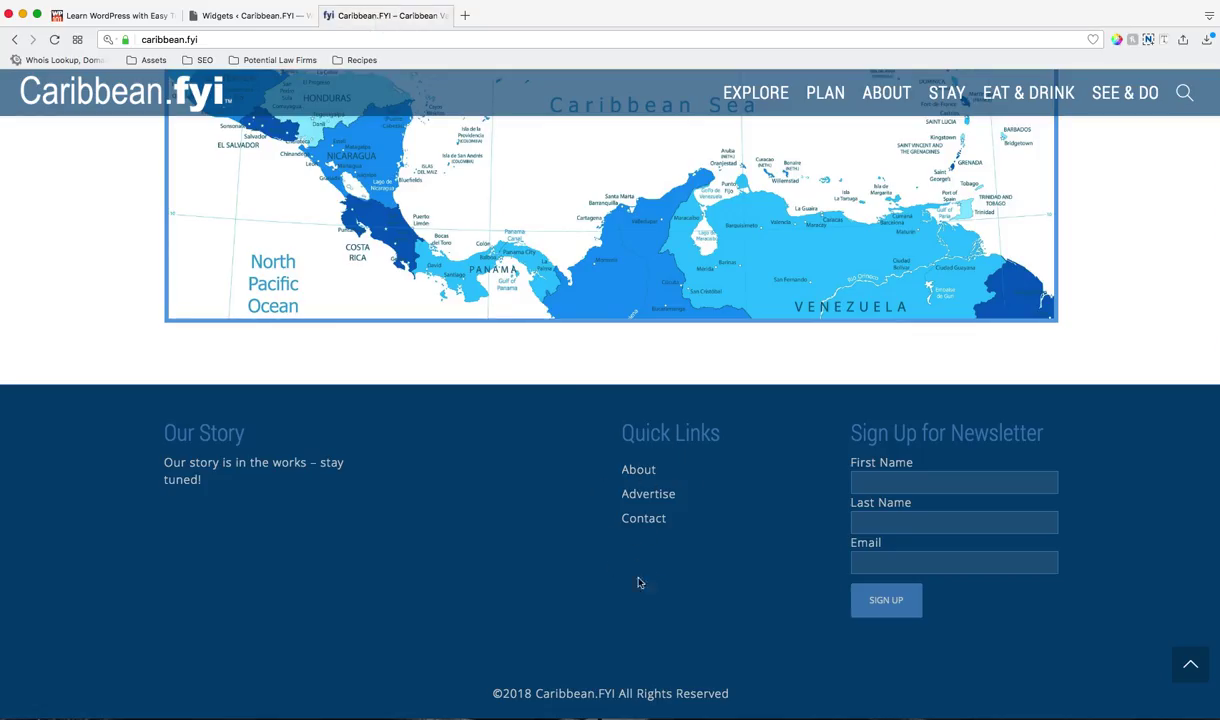
click(255, 17)
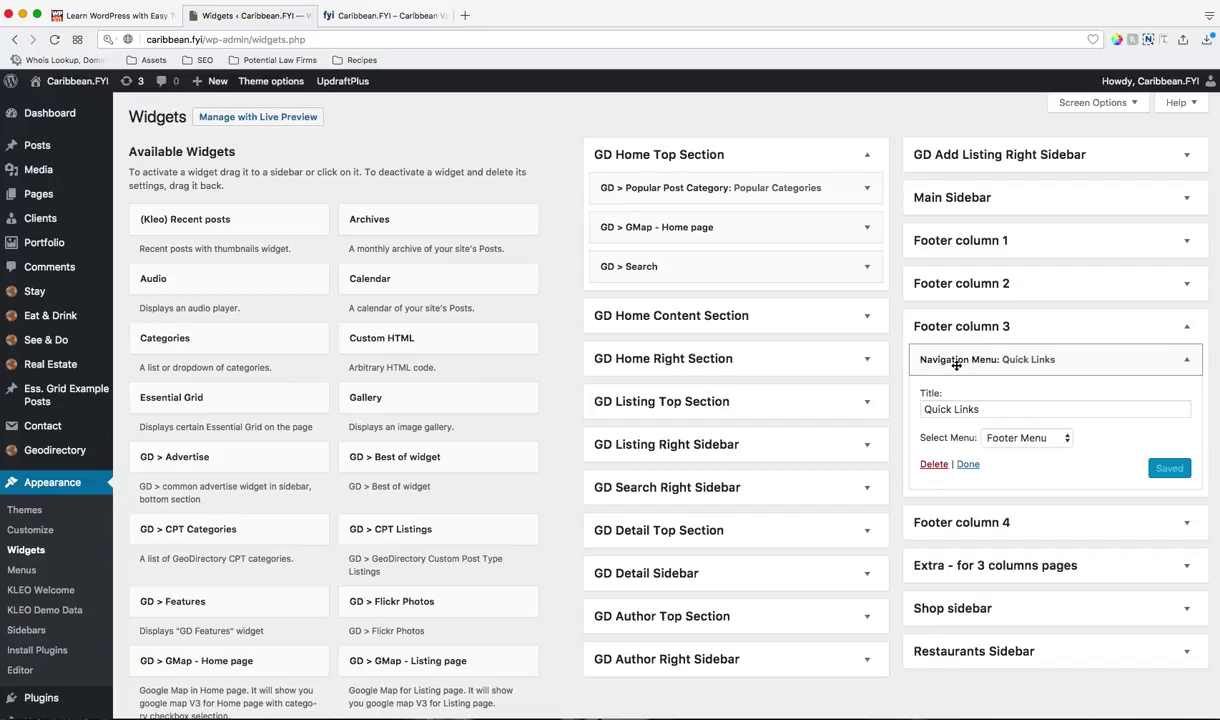
click(1188, 364)
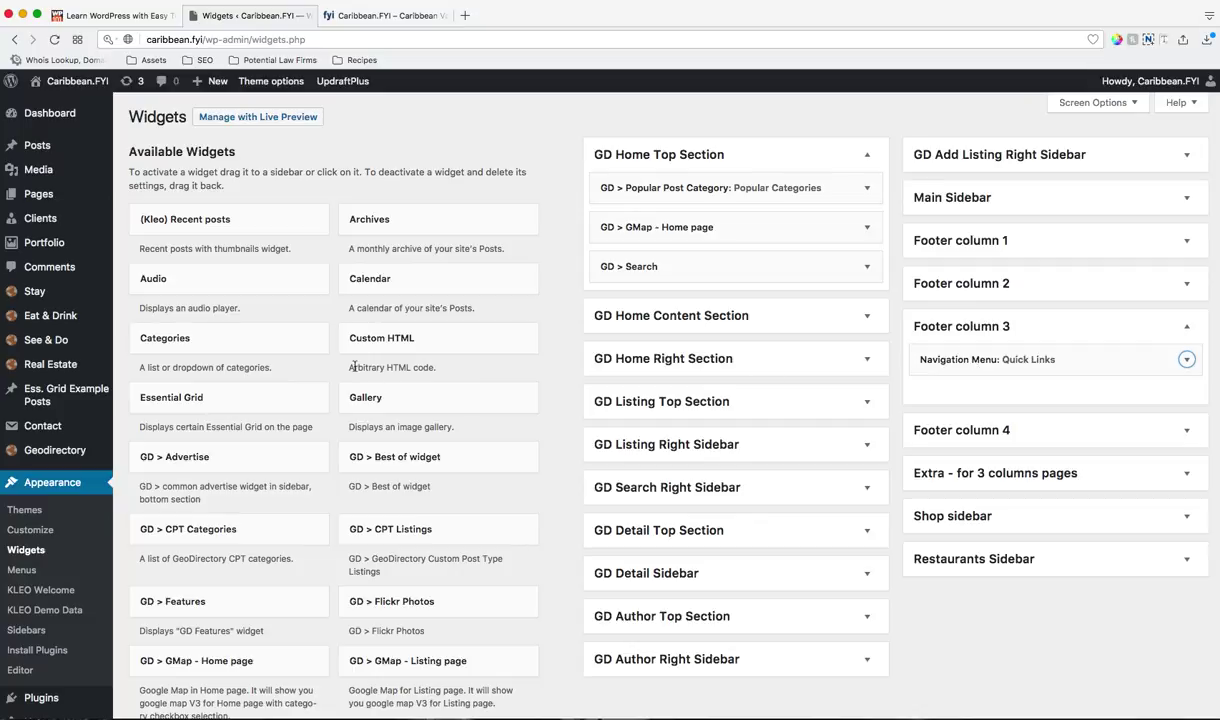
- Browse the list of available widgets down to Video and return to the top of the live homepage
scroll(354, 366, down, 10)
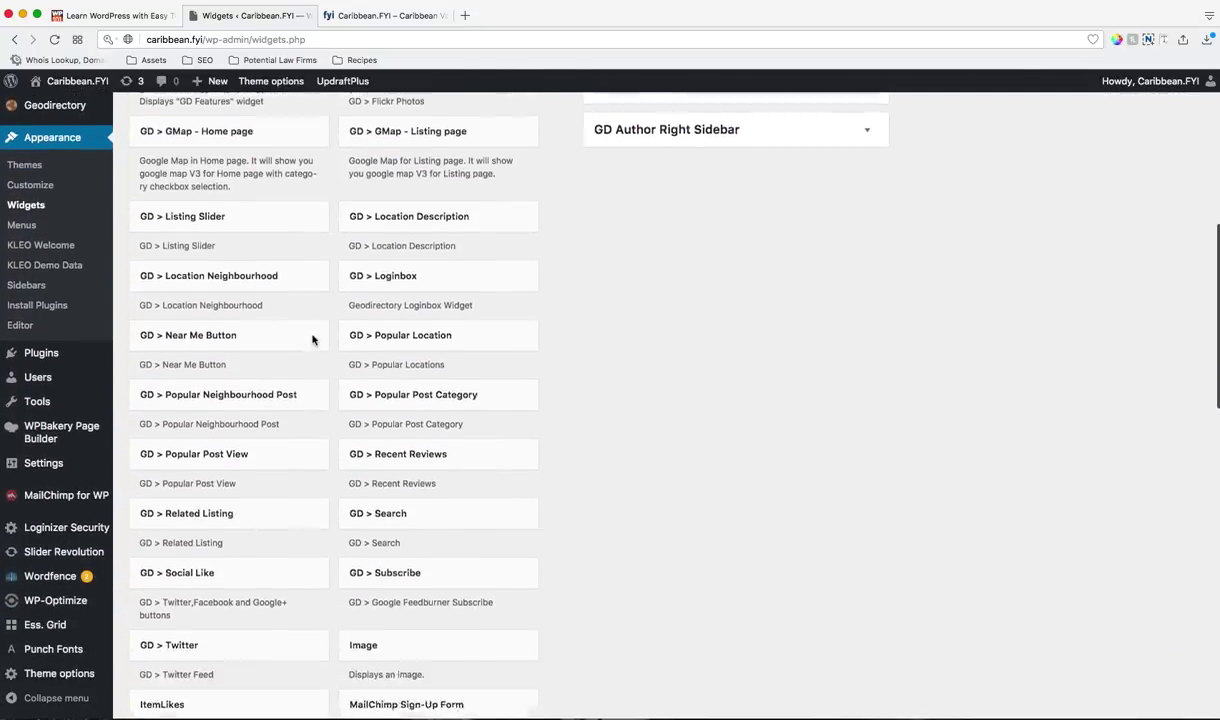
scroll(312, 340, down, 8)
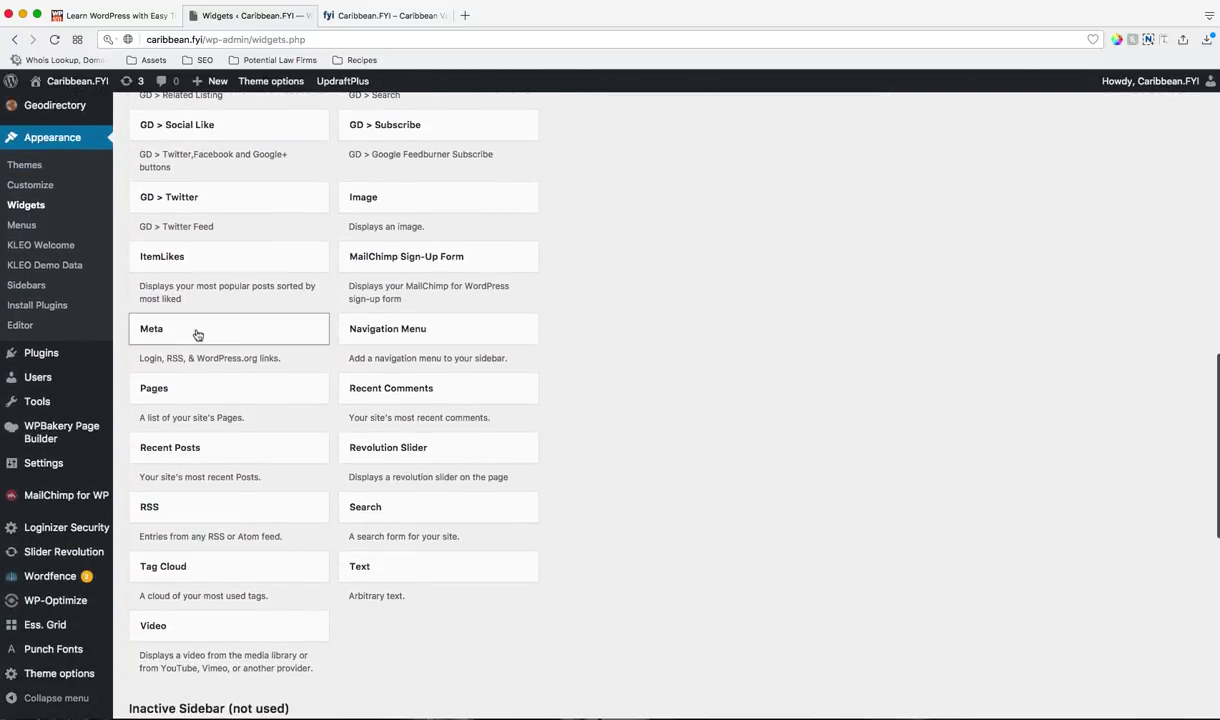
click(480, 564)
drag(480, 564, 370, 598)
scroll(653, 604, up, 15)
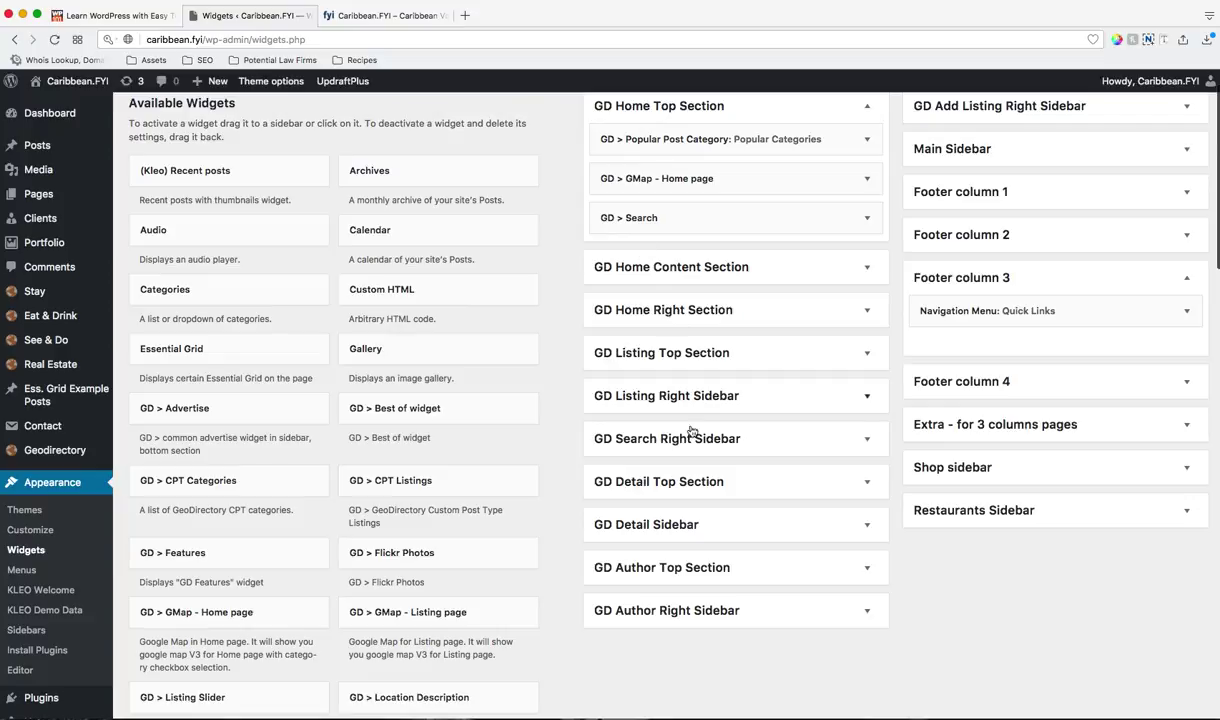
scroll(572, 305, up, 5)
click(400, 16)
scroll(663, 366, up, 20)
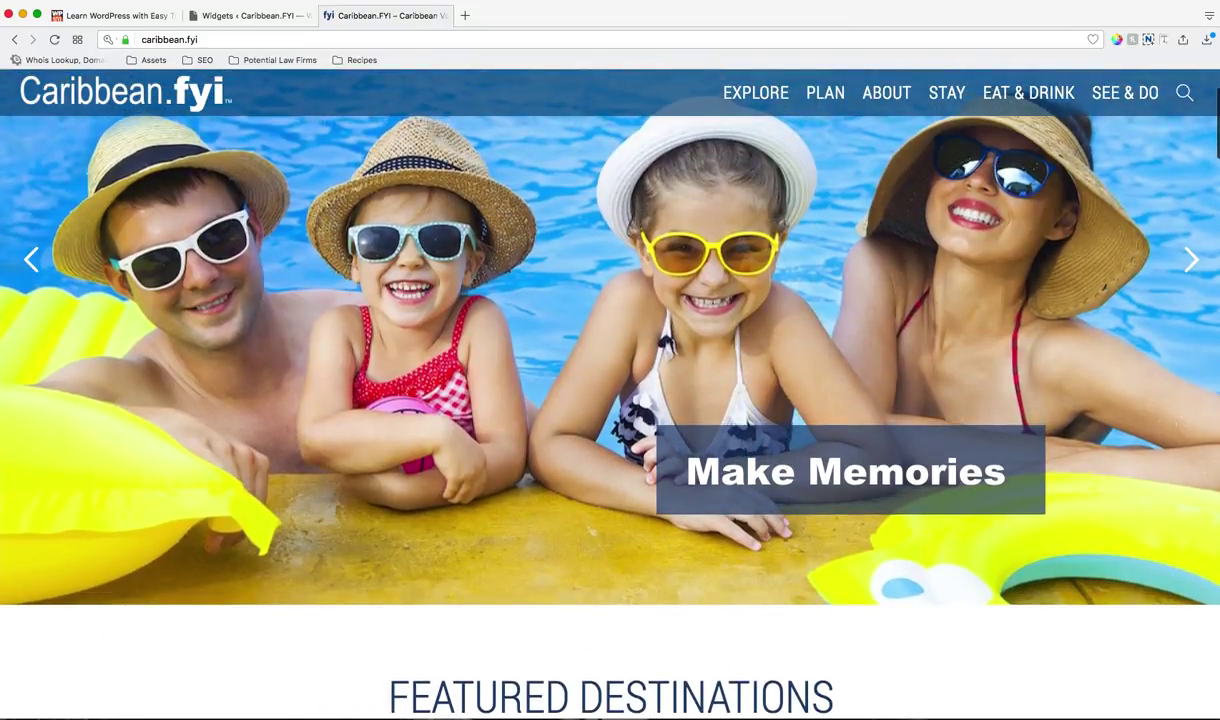